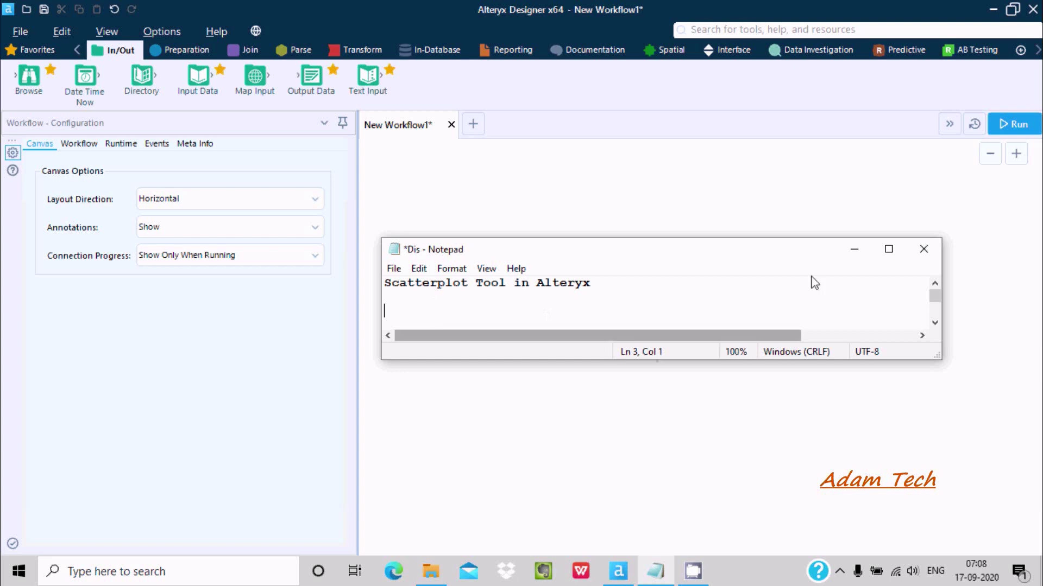
- Minimize Notepad and bring up the Data Investigation tools beside the empty workflow canvas
left_click(854, 250)
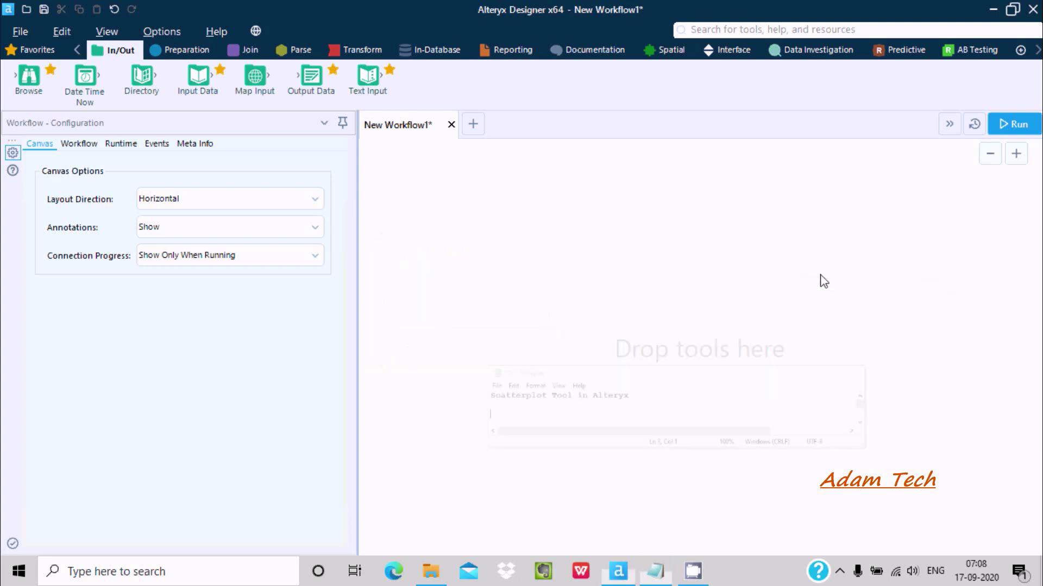
left_click(810, 55)
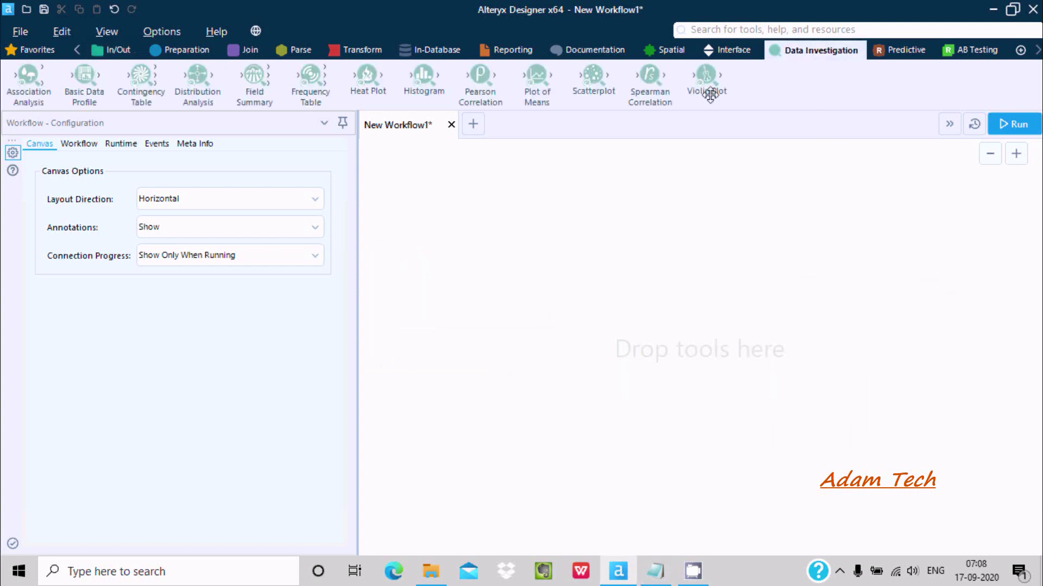
left_click_drag(594, 74, 597, 75)
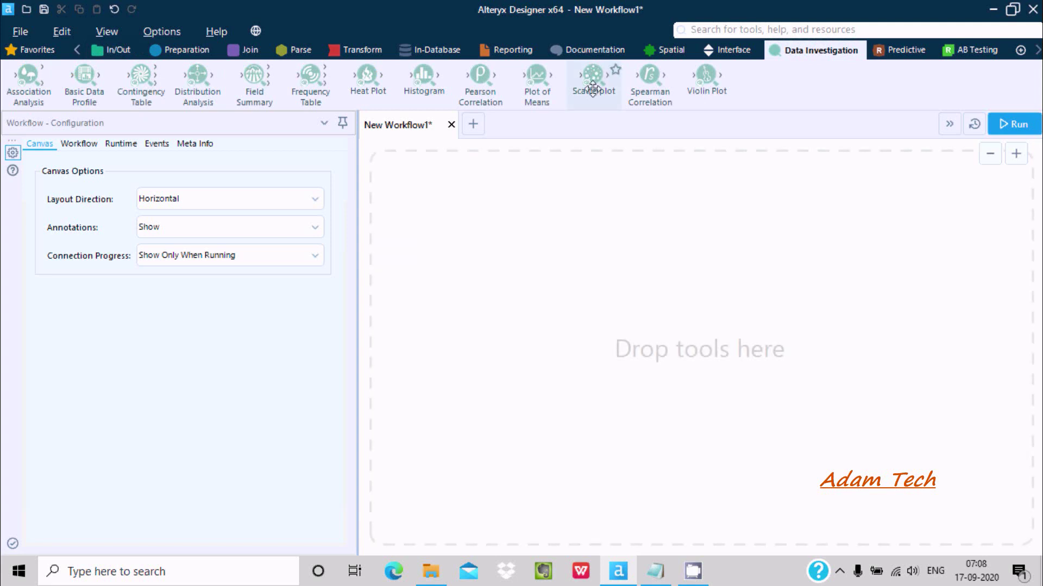
mouse_move(593, 87)
left_click_drag(593, 87, 597, 136)
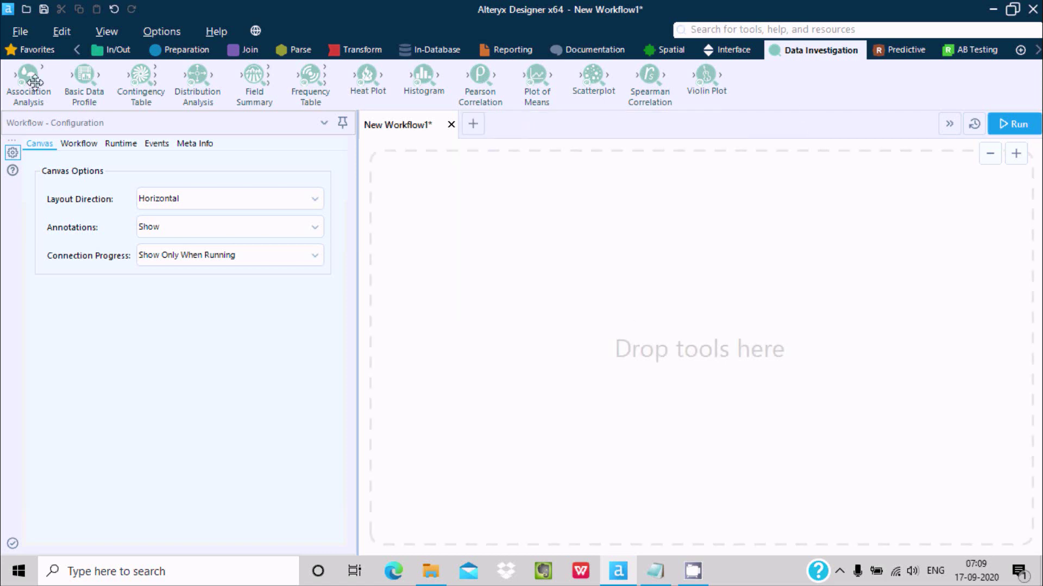
- Add an Input Data tool that reads the d.yxdb sample file from recent connections
left_click(114, 51)
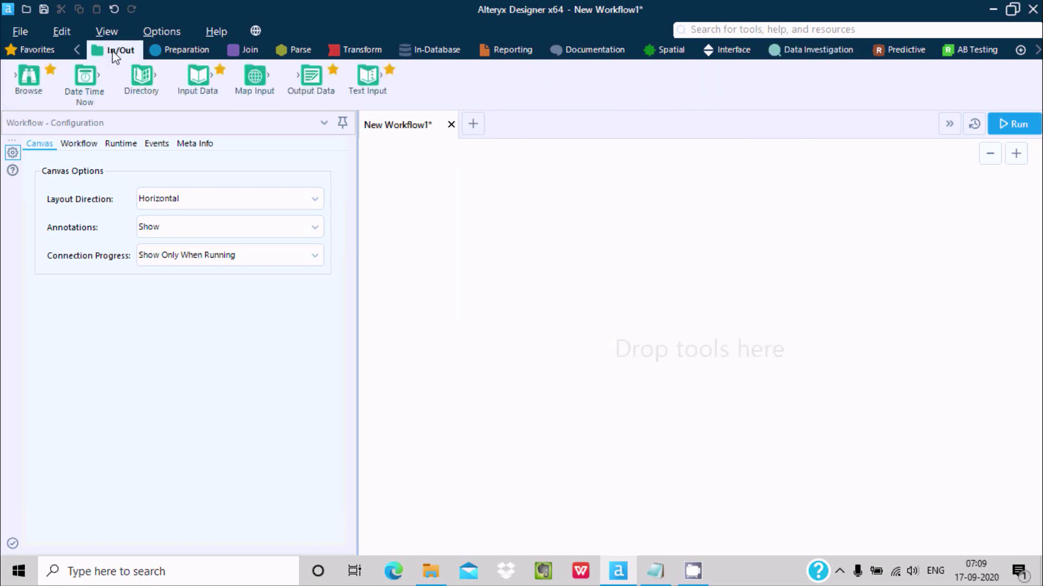
left_click_drag(198, 78, 455, 244)
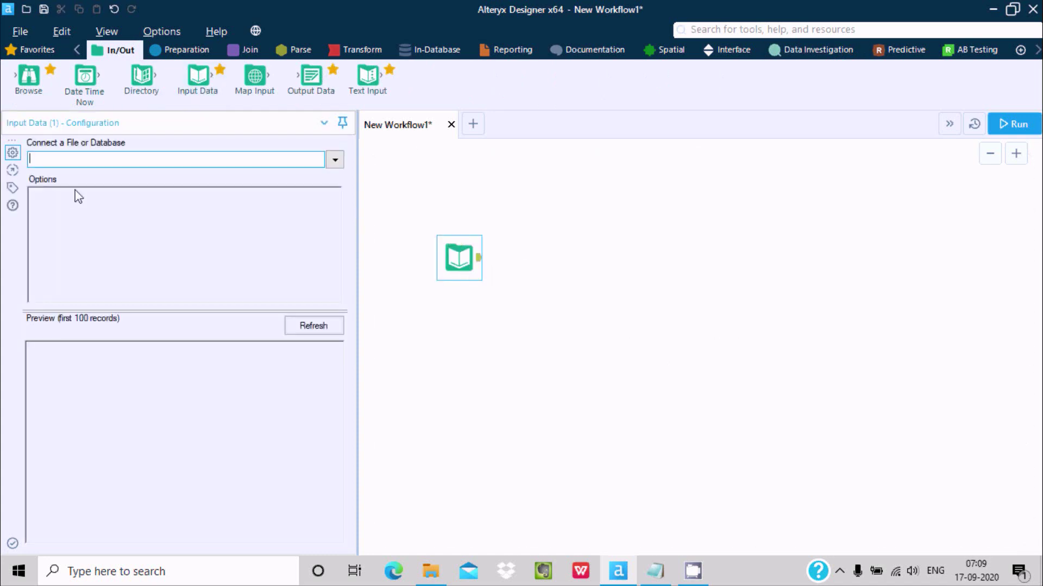
left_click(329, 161)
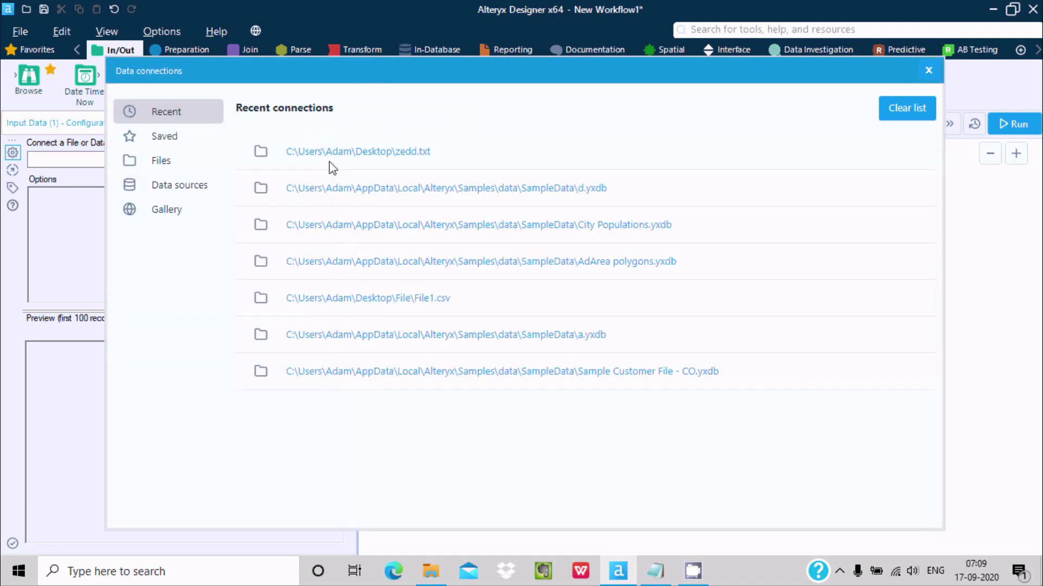
left_click(168, 191)
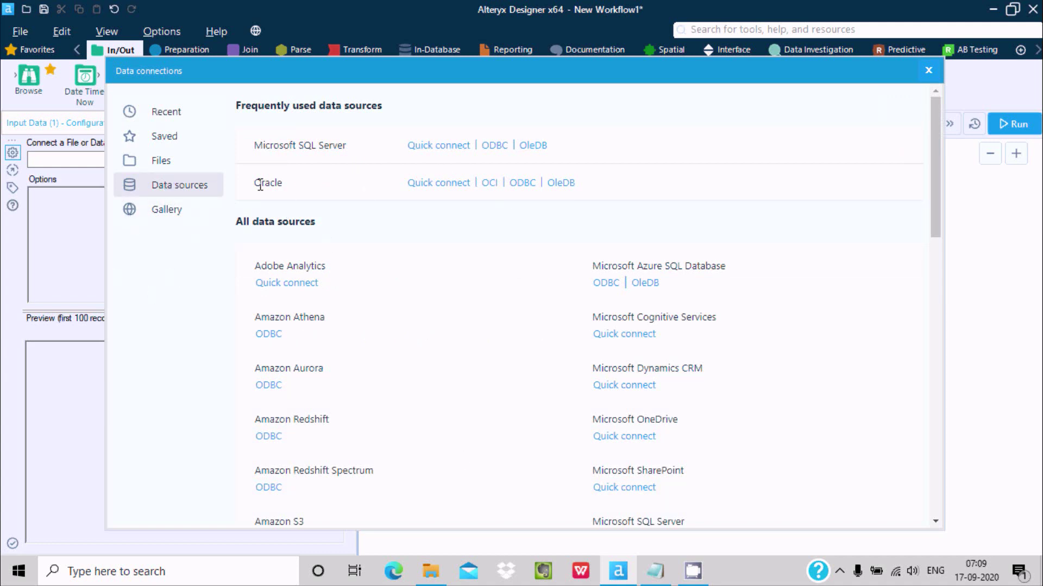
left_click(187, 165)
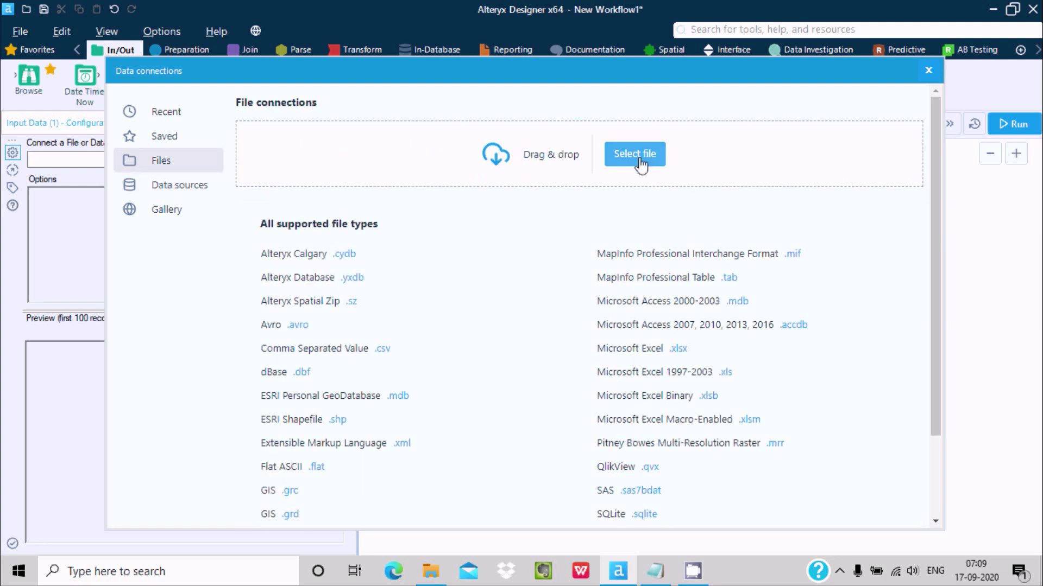
left_click(175, 120)
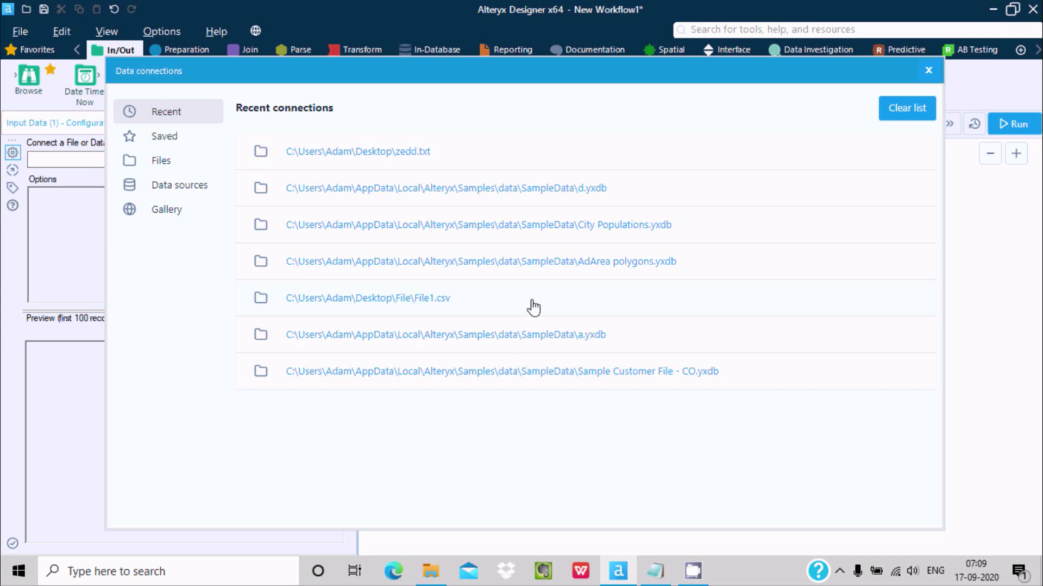
left_click(516, 200)
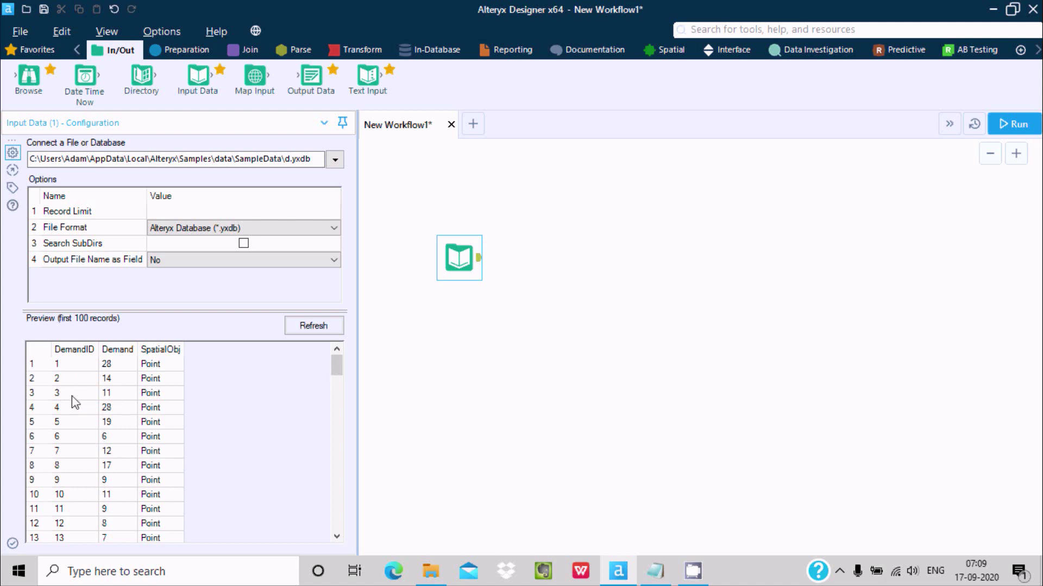
- Attach a Scatterplot to the d.yxdb input with X set to Demand and Y left as DemandID
left_click(812, 51)
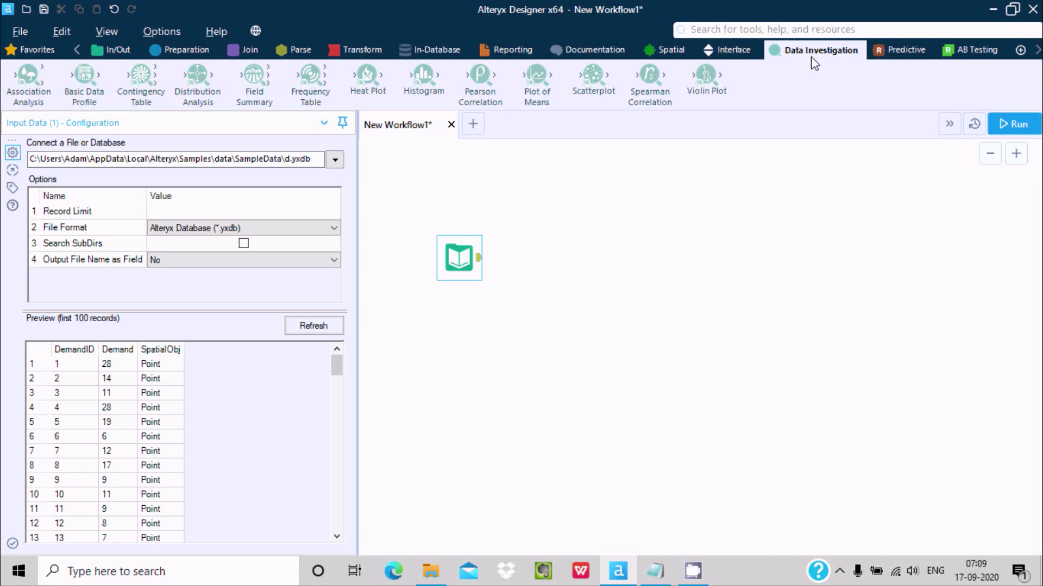
left_click_drag(593, 76, 574, 259)
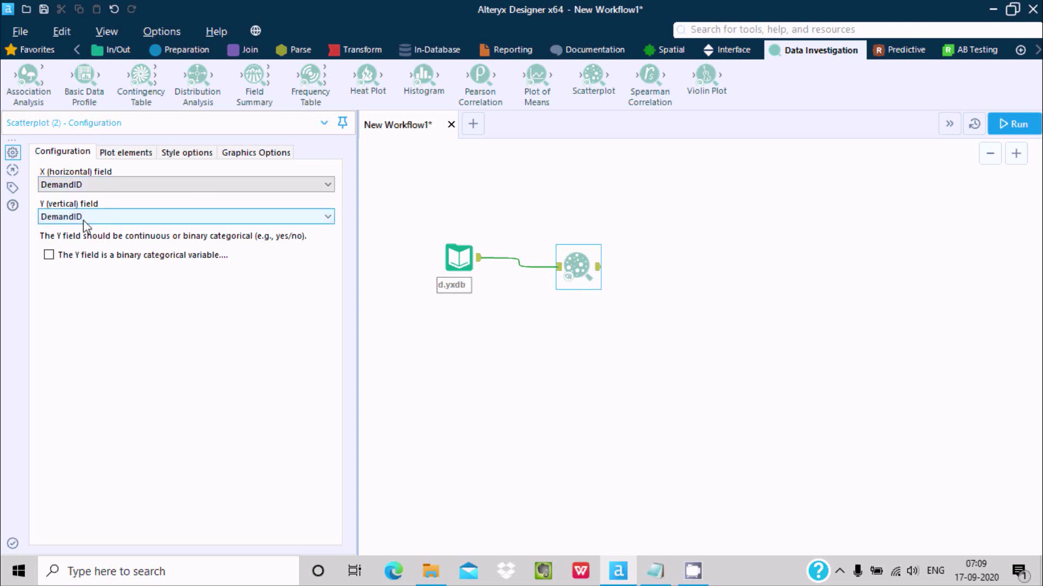
left_click(79, 185)
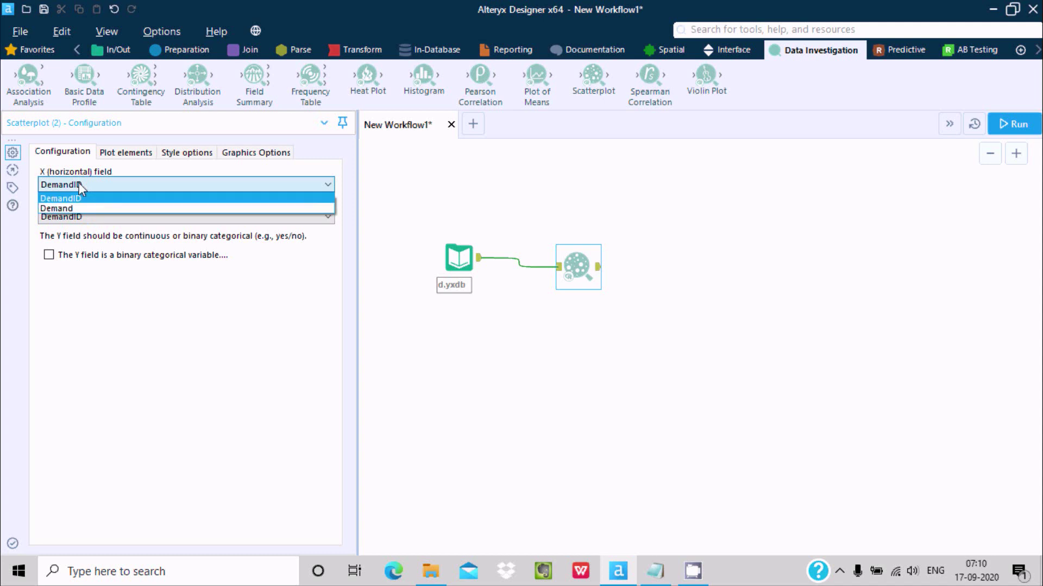
left_click(82, 208)
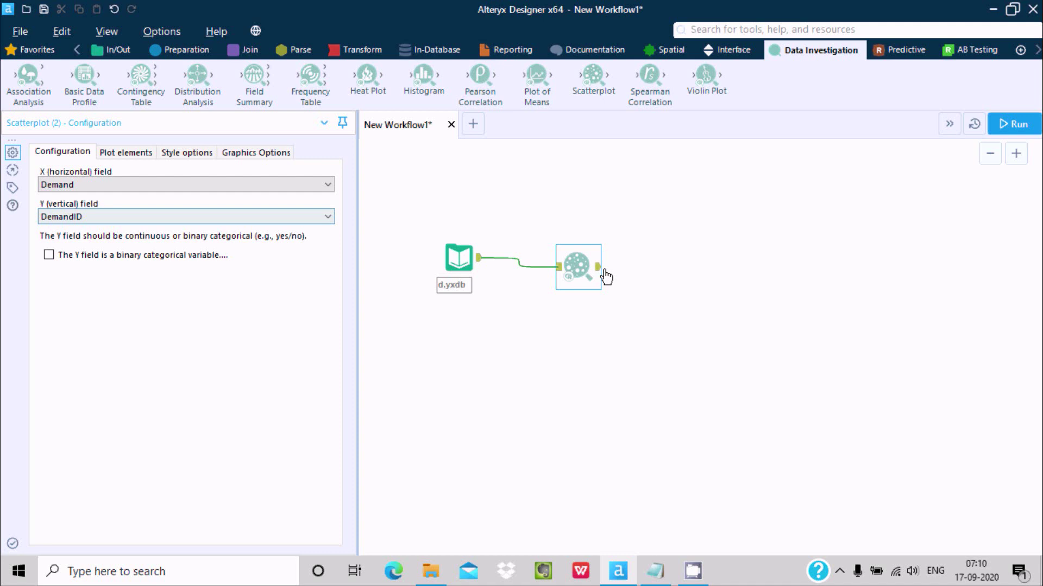
- Feed the Scatterplot output into a new Browse tool and run the workflow
left_click(114, 49)
left_click_drag(36, 93, 738, 249)
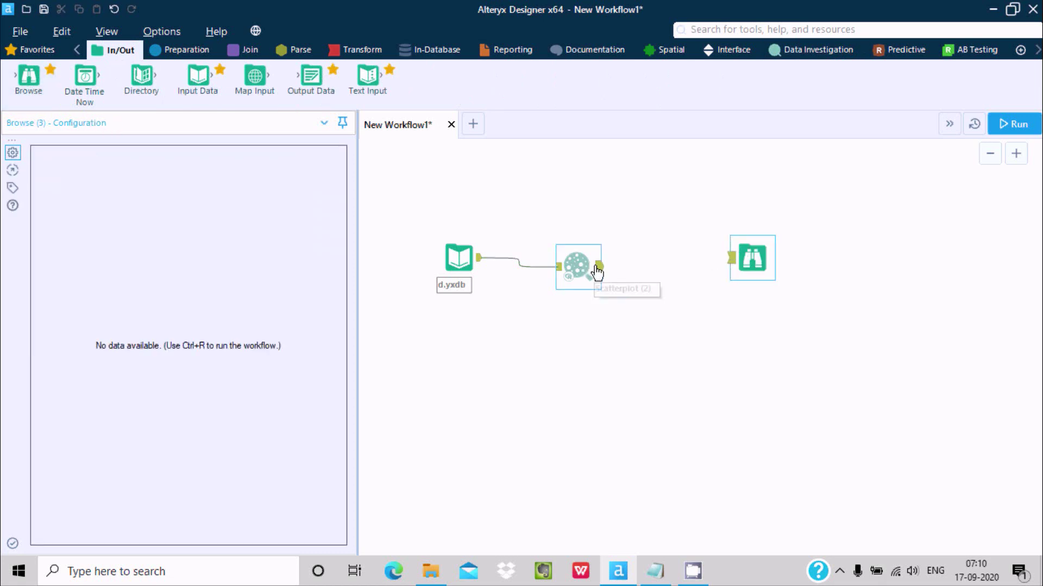
left_click_drag(598, 267, 739, 260)
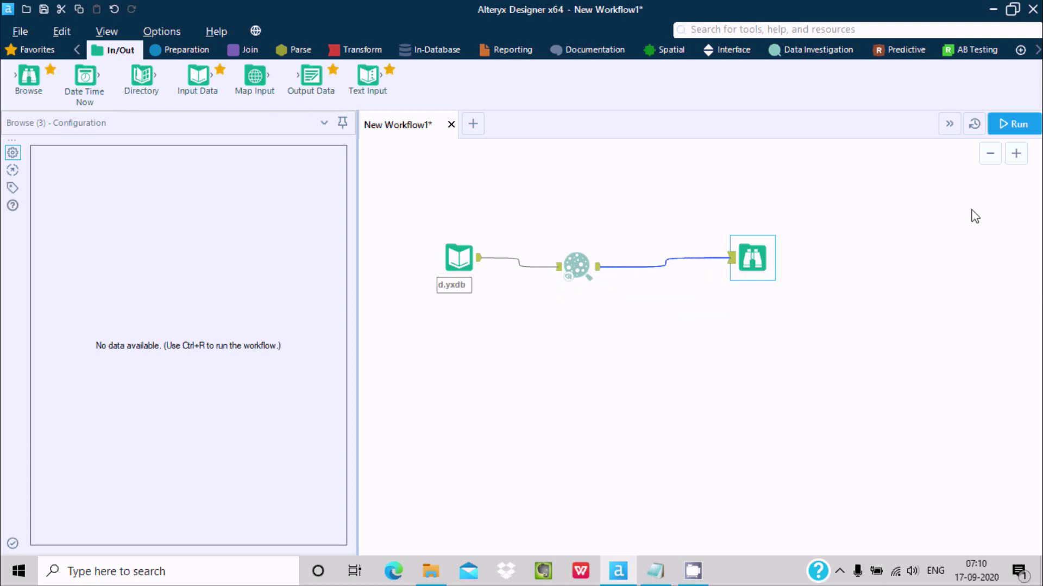
left_click(1015, 130)
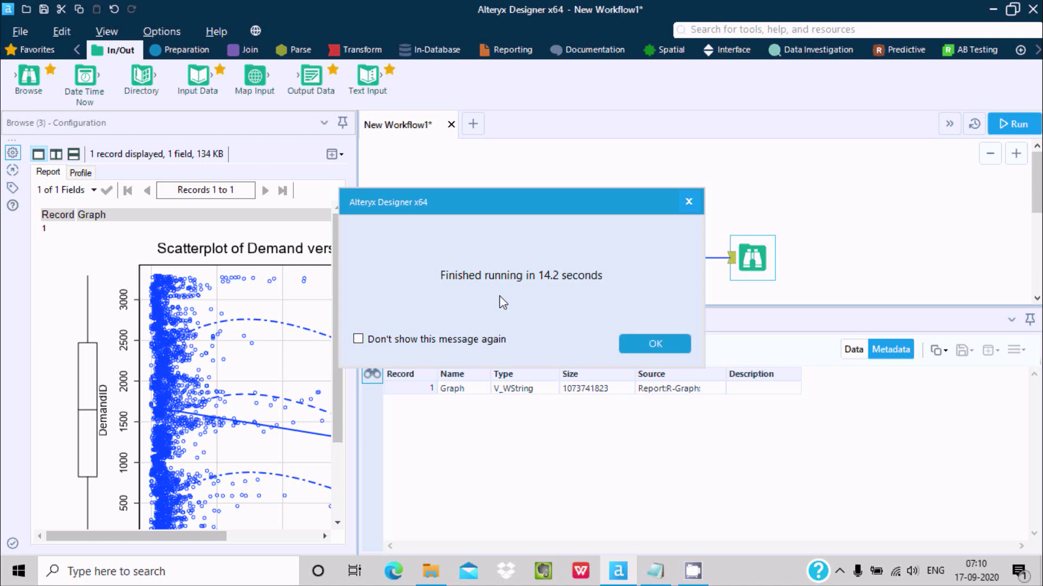
- Review the Scatterplot's Data Input records and Graph output, ending on the Browse scatterplot report
left_click(648, 346)
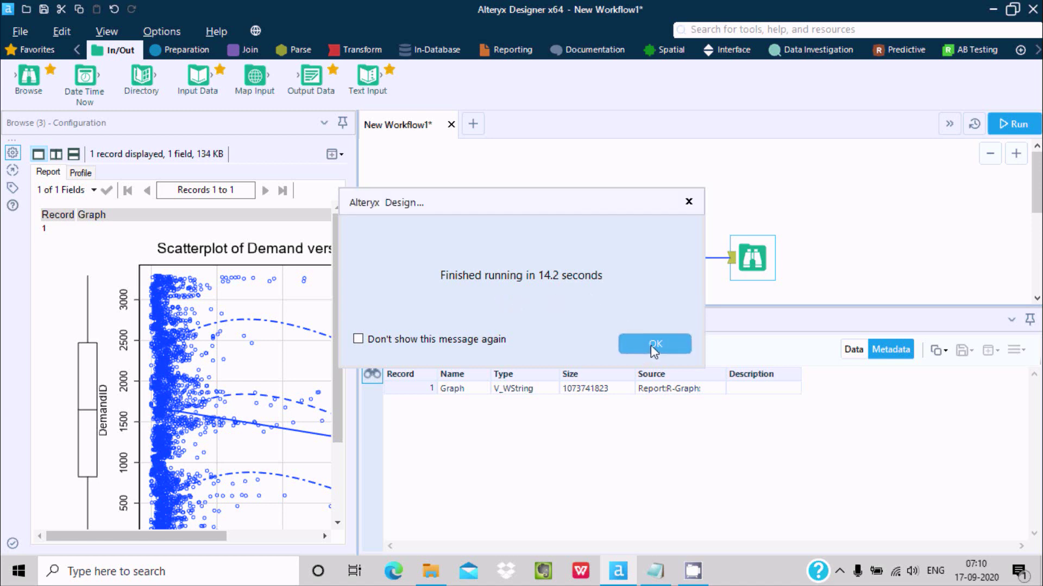
left_click(588, 277)
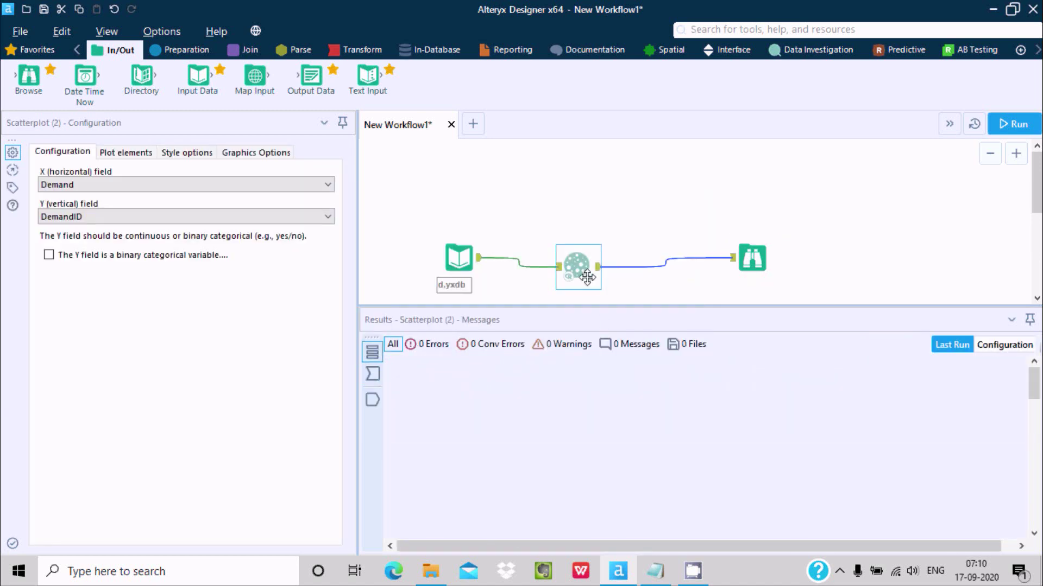
left_click(373, 374)
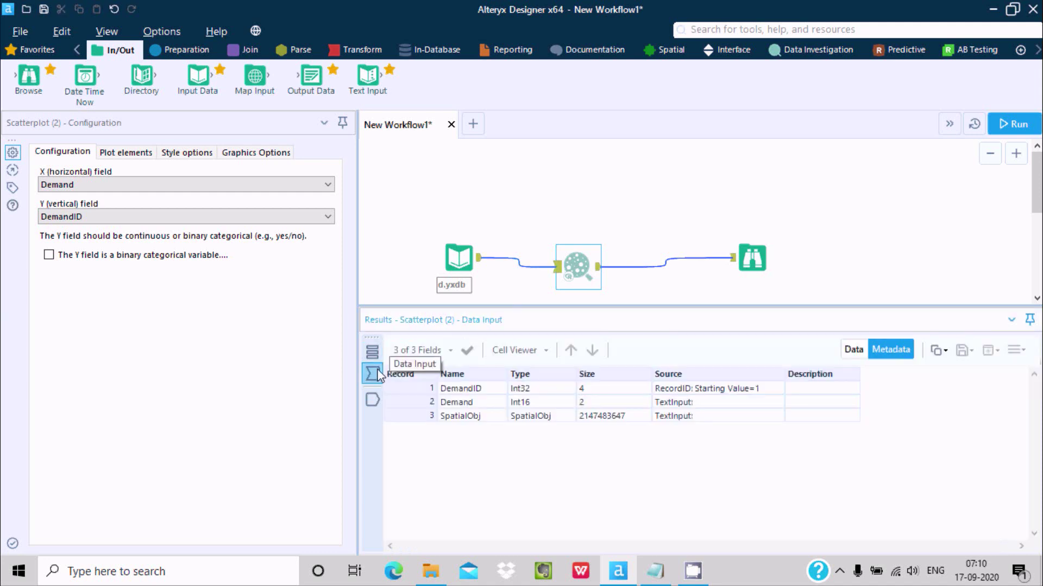
left_click(853, 350)
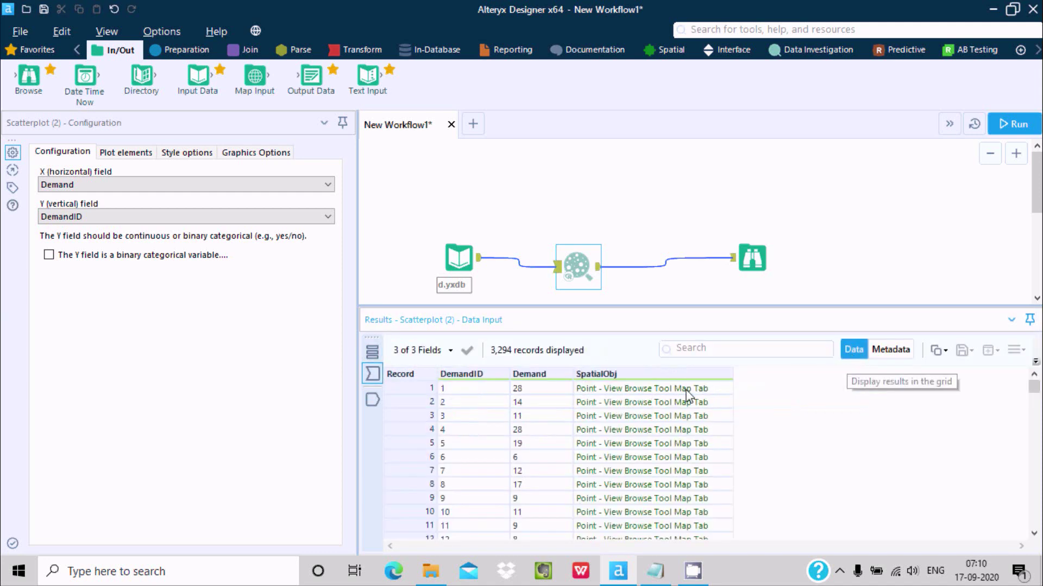
left_click(373, 400)
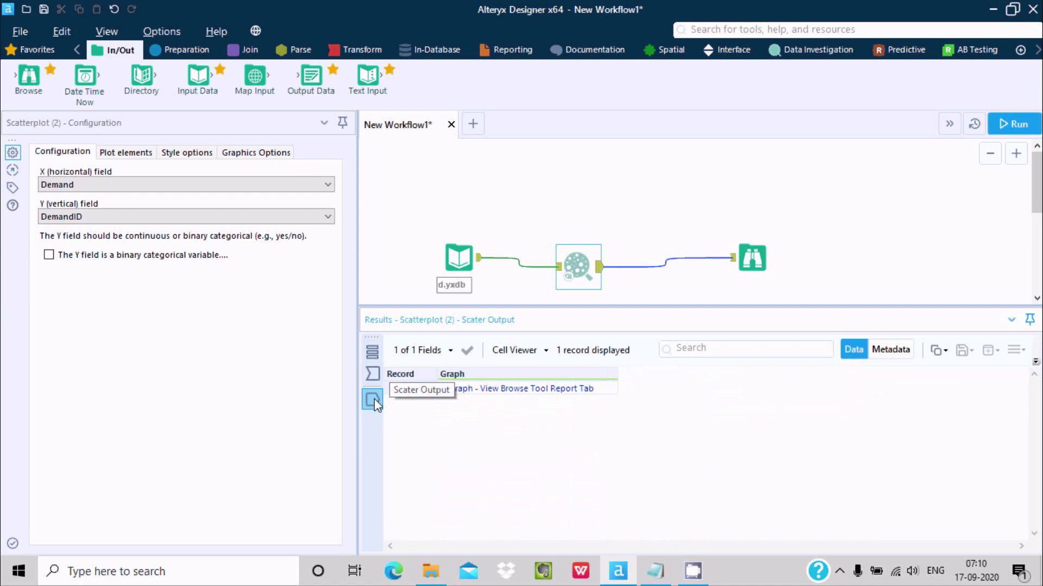
left_click(882, 350)
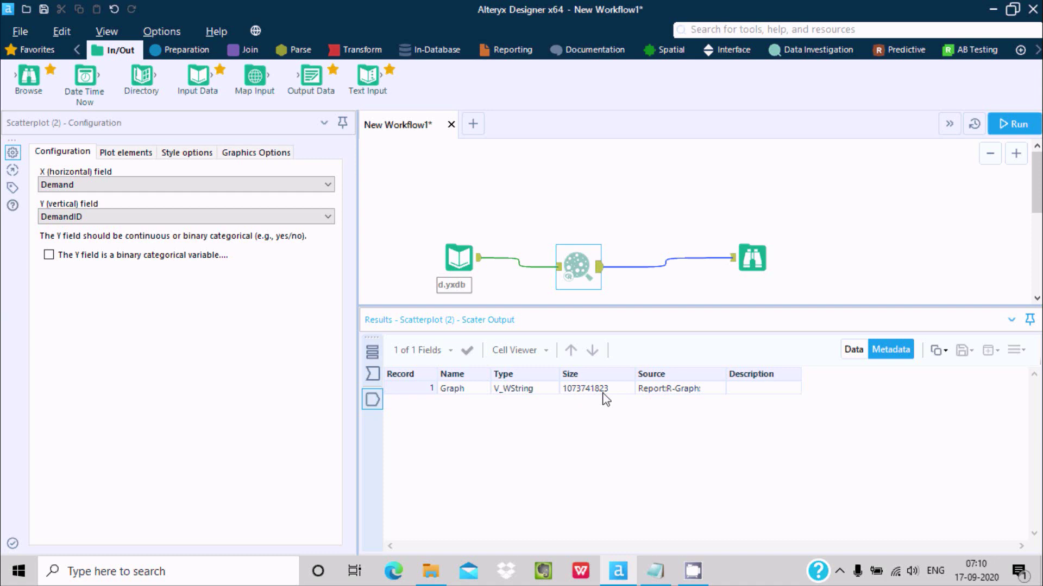
left_click(755, 251)
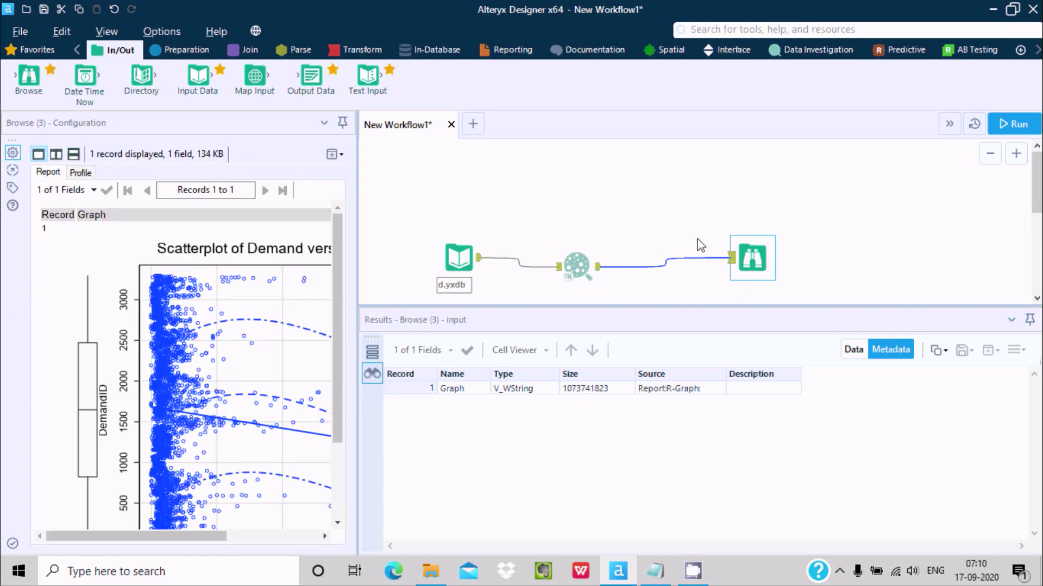
mouse_move(178, 538)
left_mouse_down()
mouse_move(259, 541)
mouse_move(187, 537)
left_mouse_up()
left_click_drag(337, 350, 336, 419)
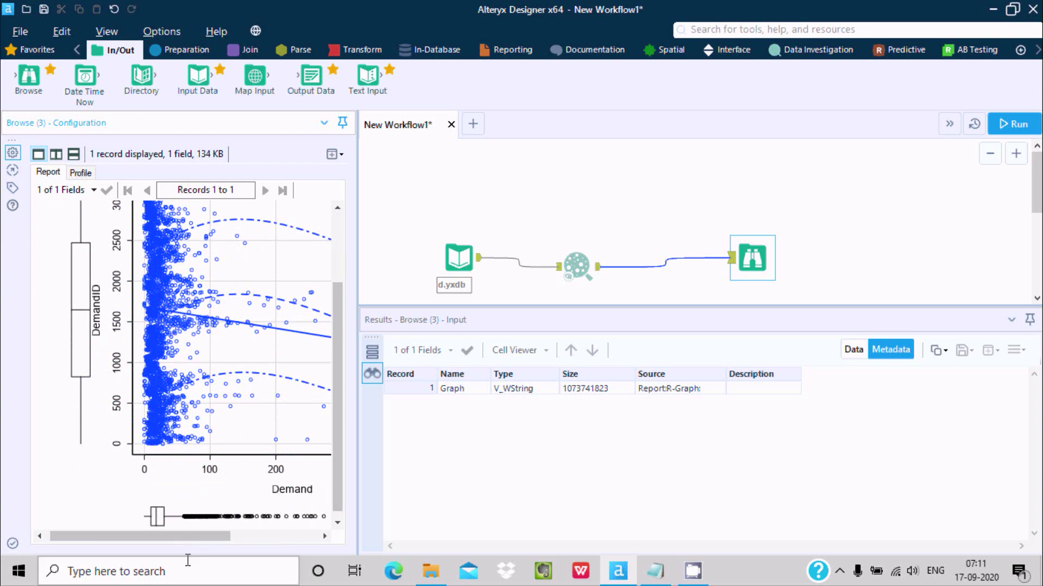
left_click_drag(200, 536, 235, 546)
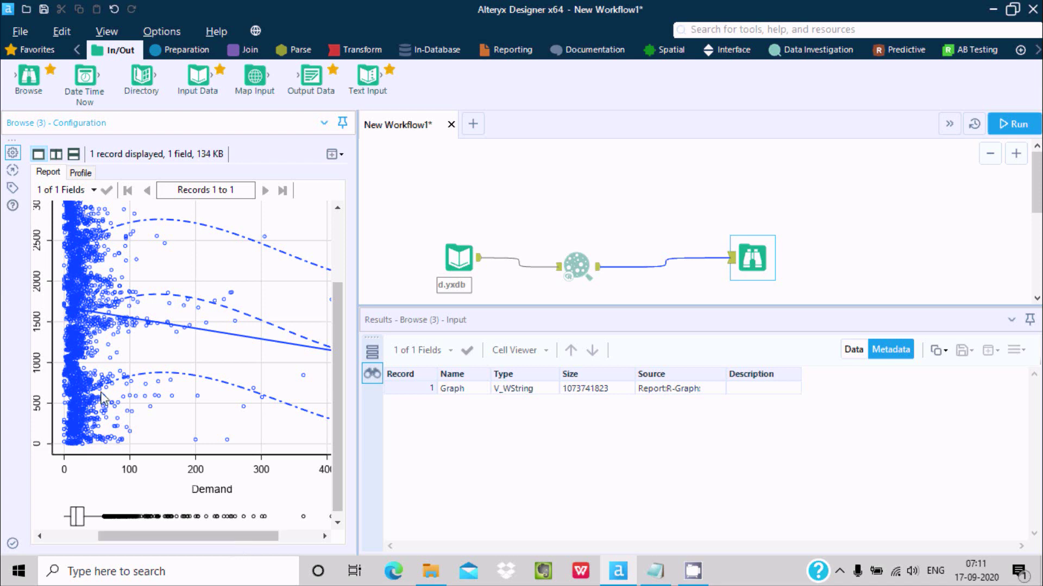
left_click_drag(147, 535, 187, 535)
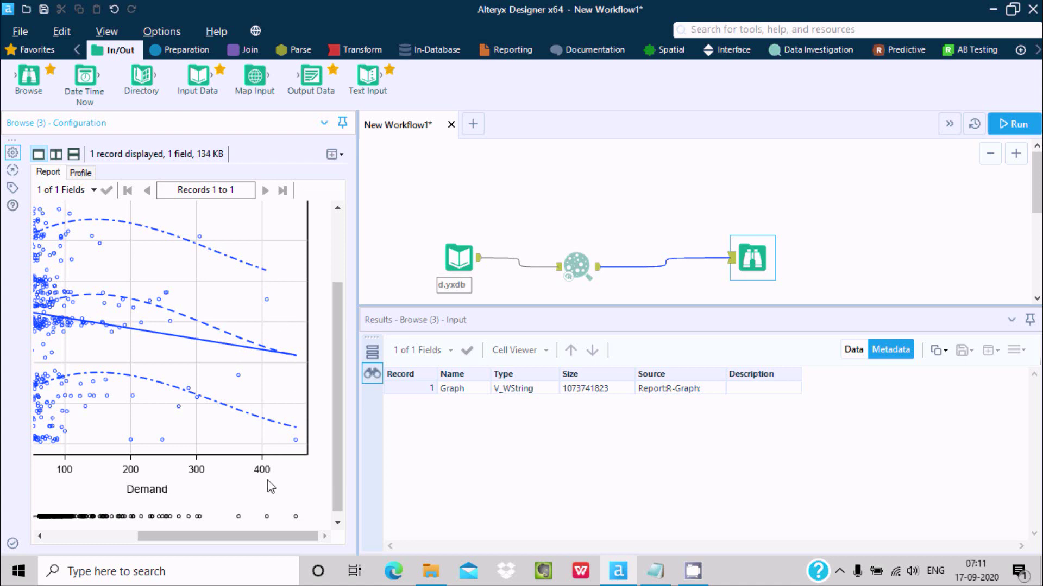
left_click_drag(245, 535, 170, 536)
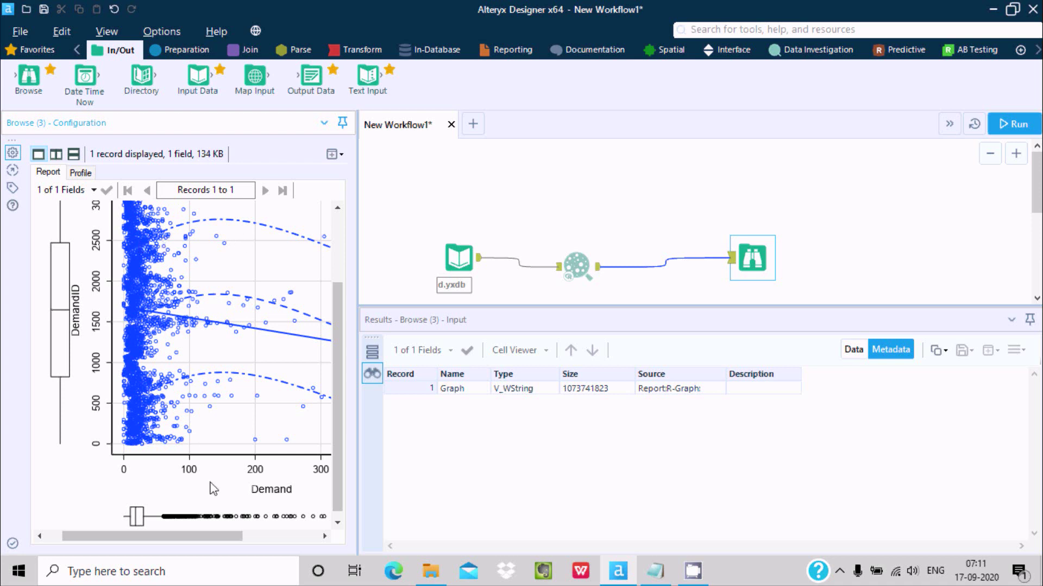
left_click_drag(206, 537, 225, 540)
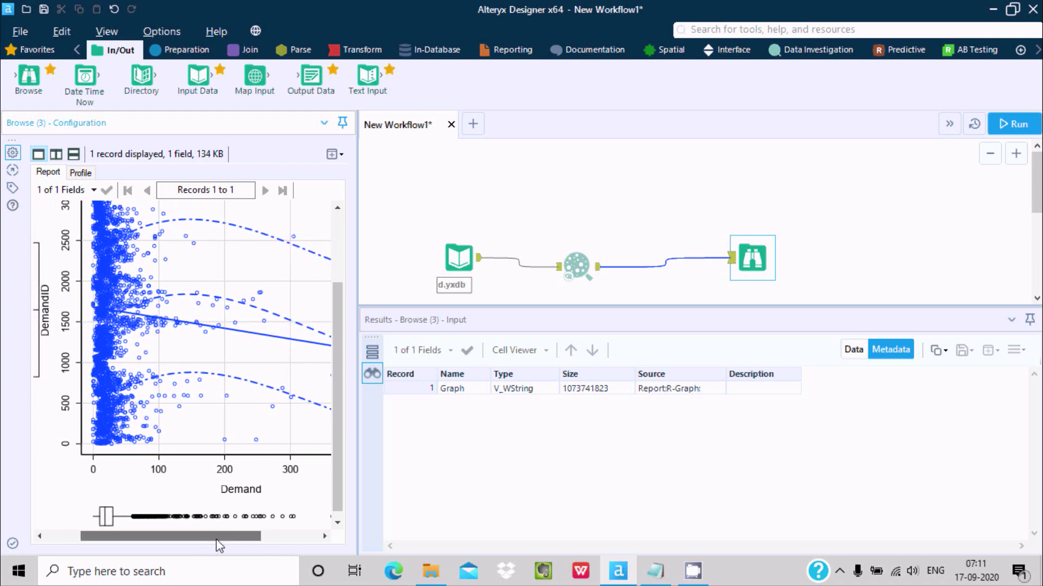
- Inspect the d.yxdb Input Data settings and its data preview
left_click(477, 266)
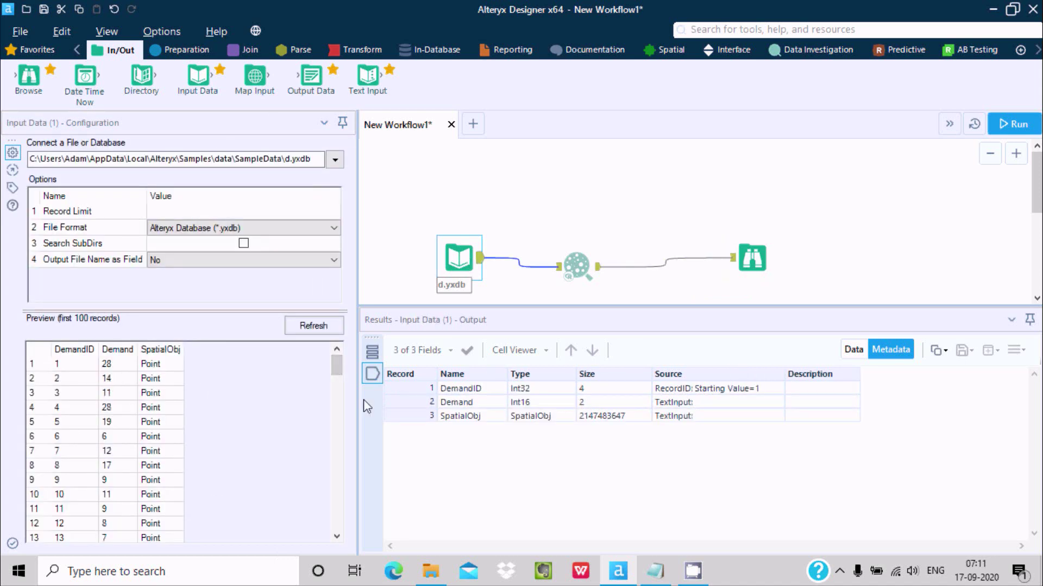
left_click_drag(336, 367, 341, 464)
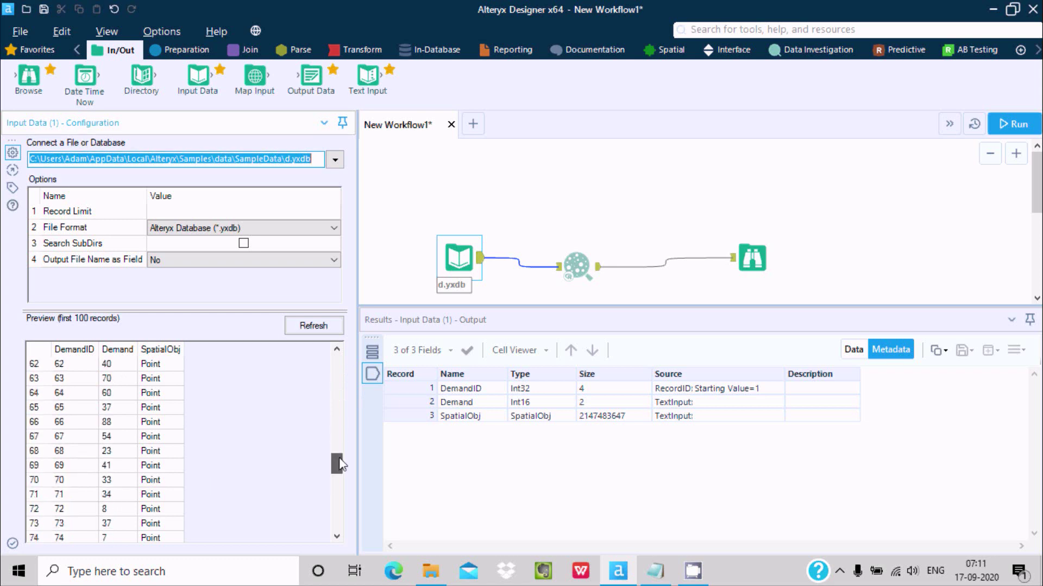
scroll(341, 465, "up", 3)
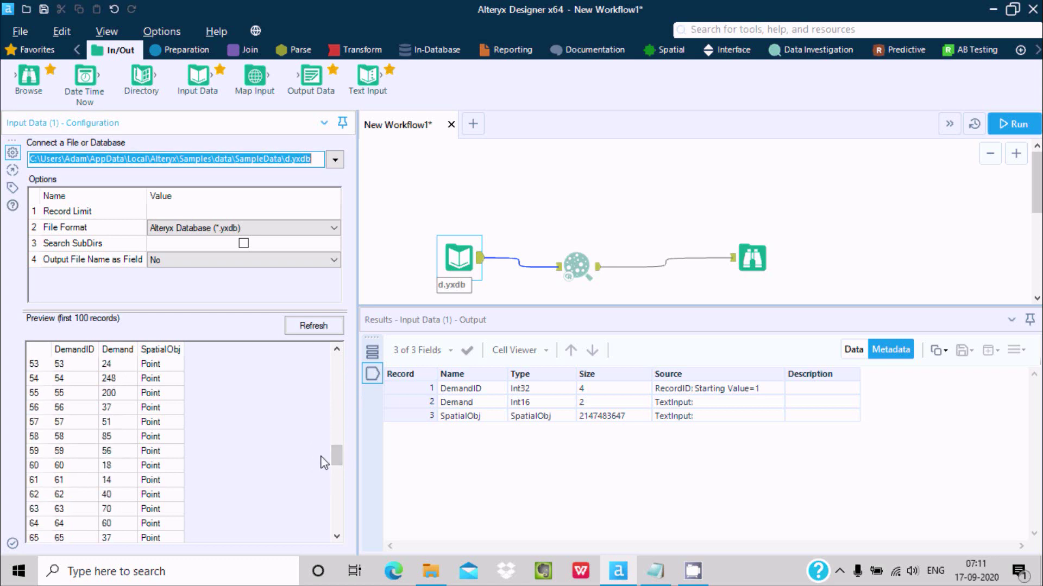
left_click_drag(334, 451, 327, 500)
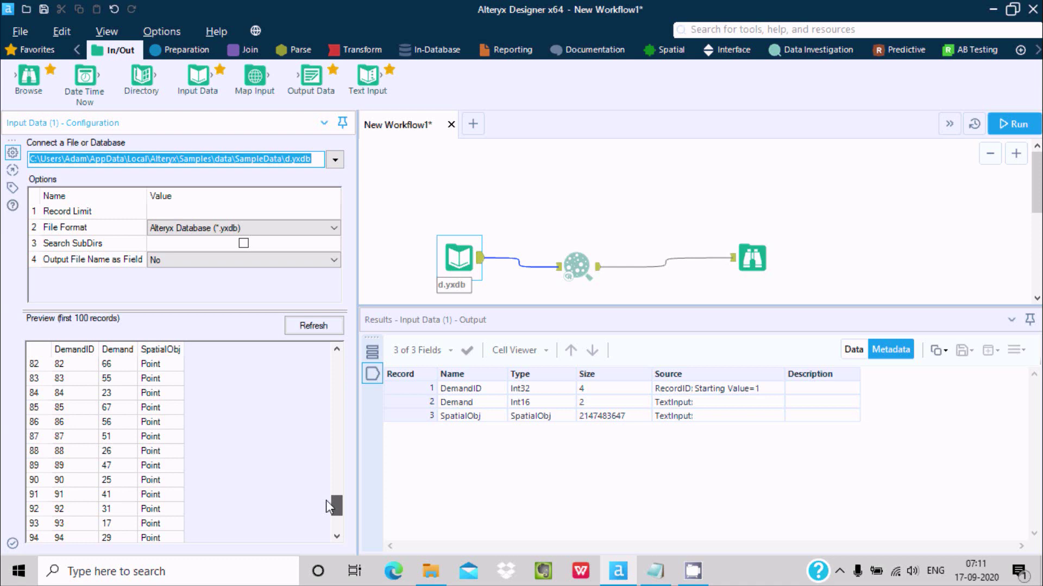
- View the rendered scatterplot in the Browse tool, recheck the input, and run the workflow
left_click(755, 260)
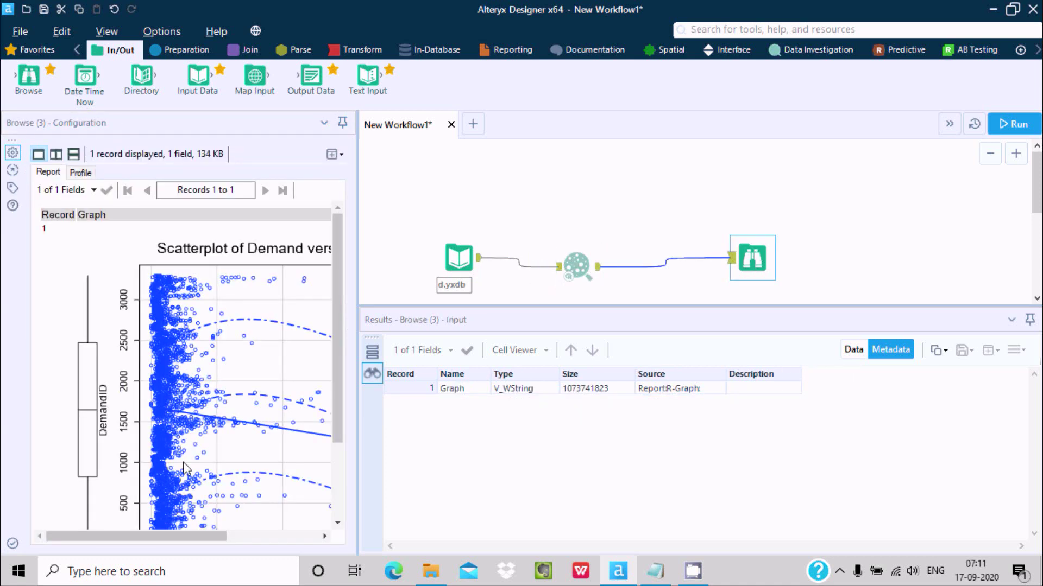
left_click(334, 458)
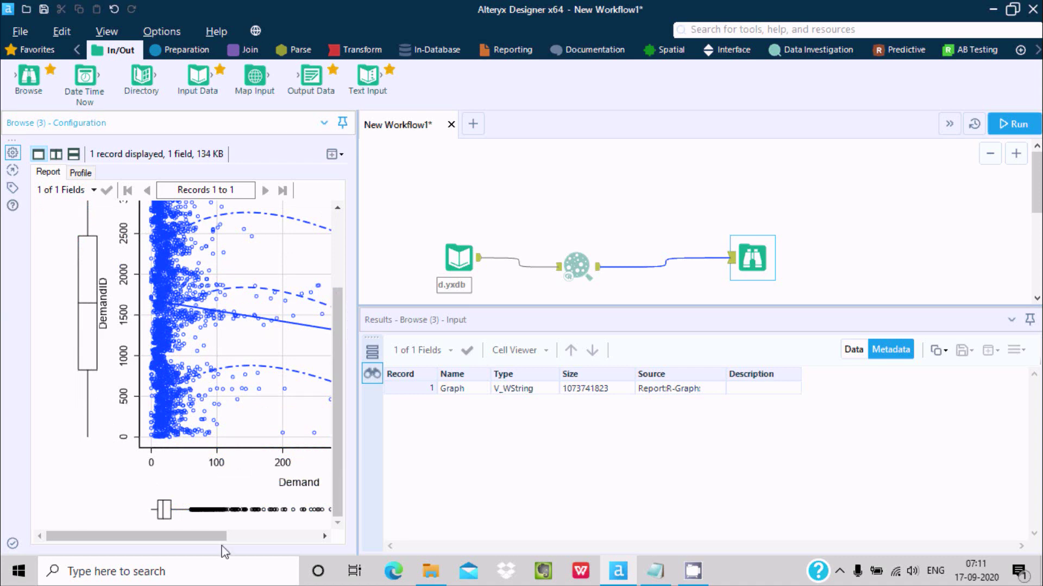
left_click_drag(223, 536, 235, 536)
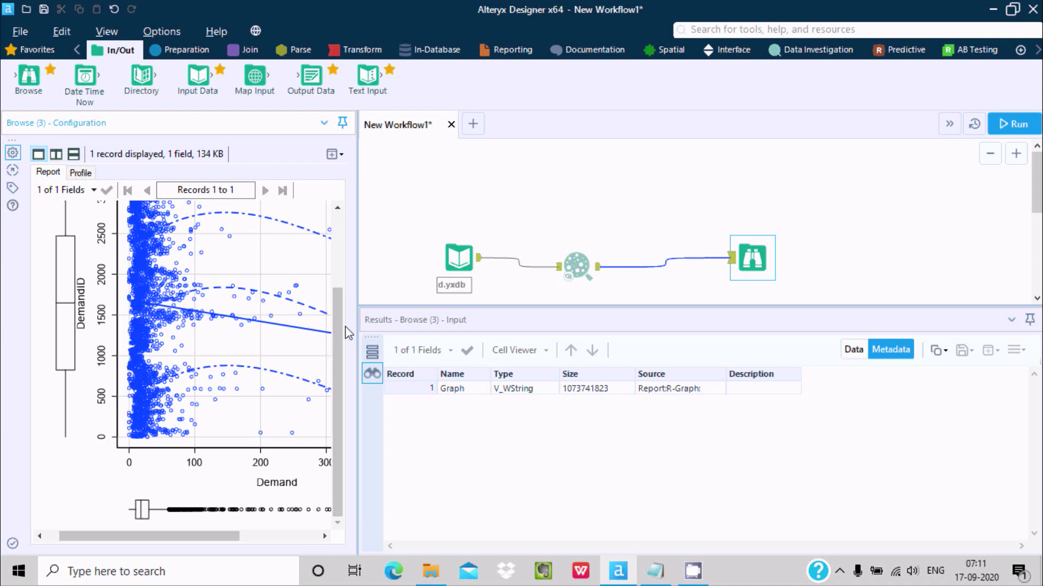
scroll(337, 318, "up", 3)
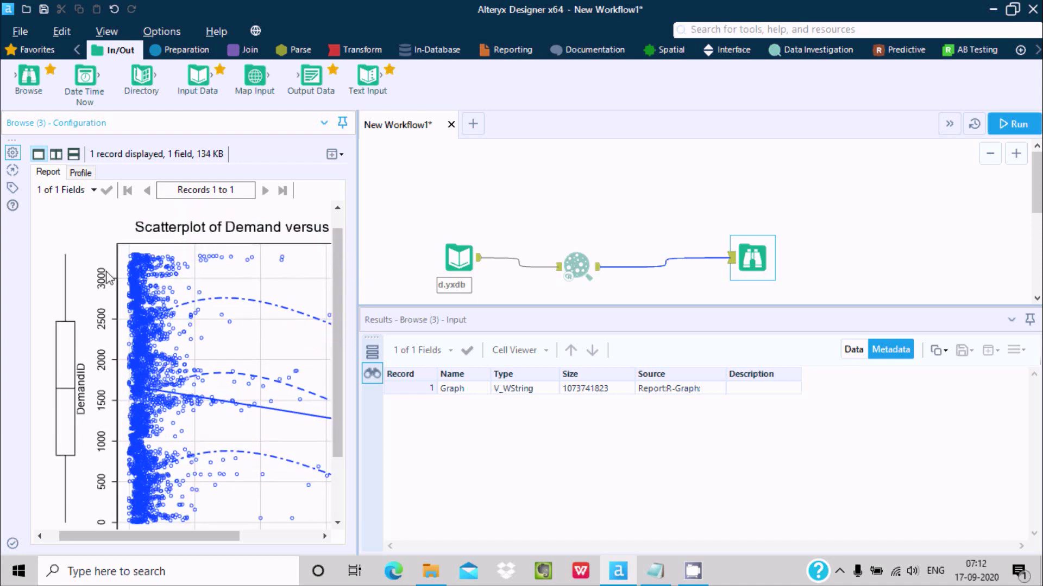
left_click(460, 262)
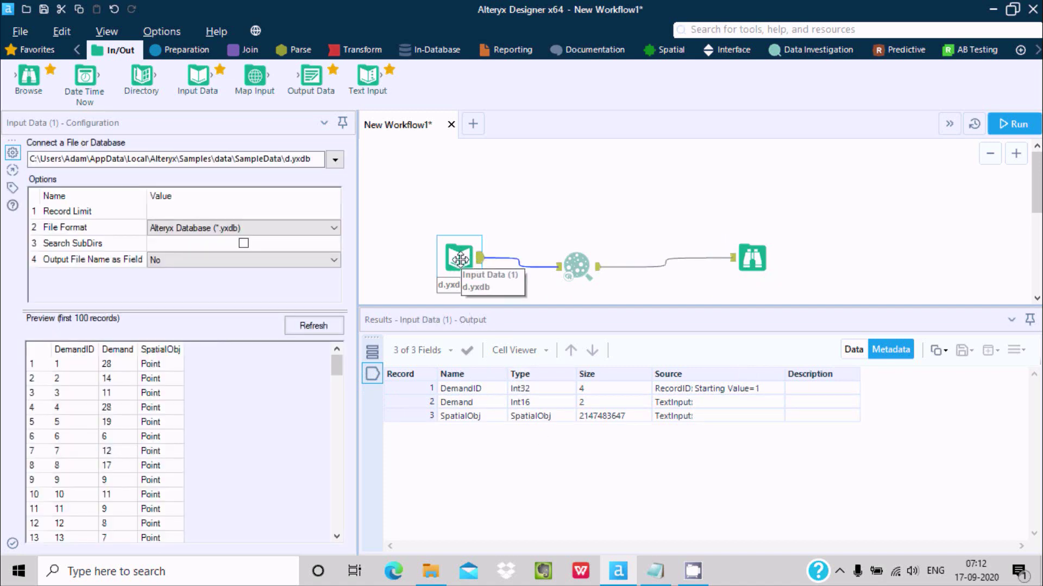
left_click(1014, 126)
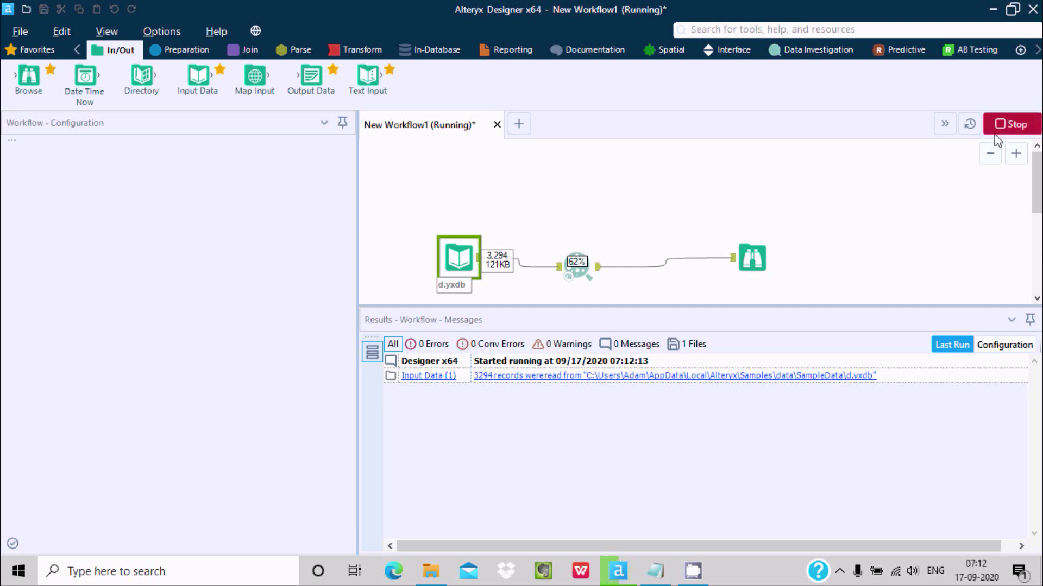
- Stop the run and confirm the Scatterplot plots Demand on X against DemandID on Y
left_click(1009, 124)
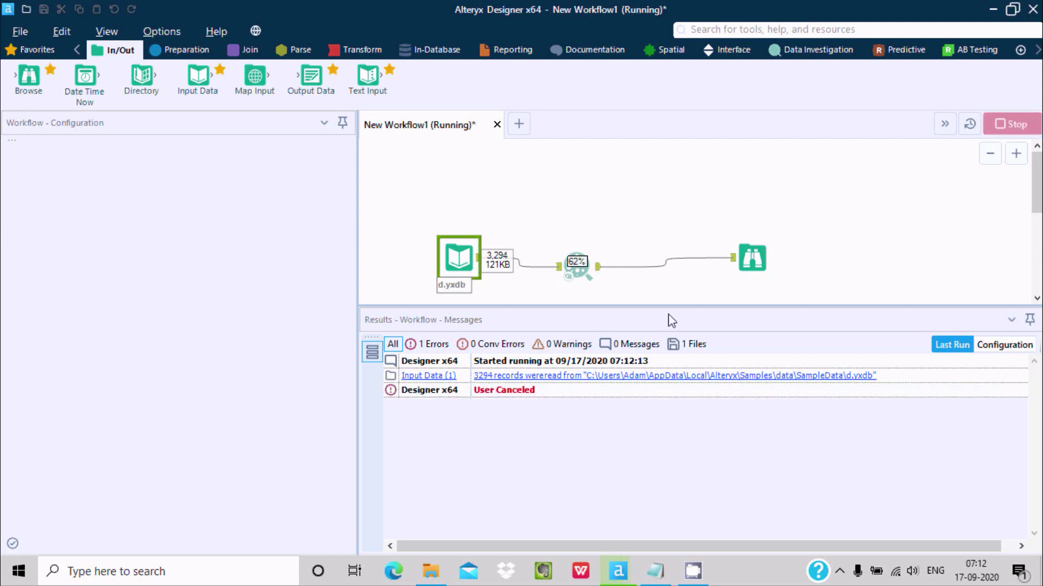
left_click(580, 264)
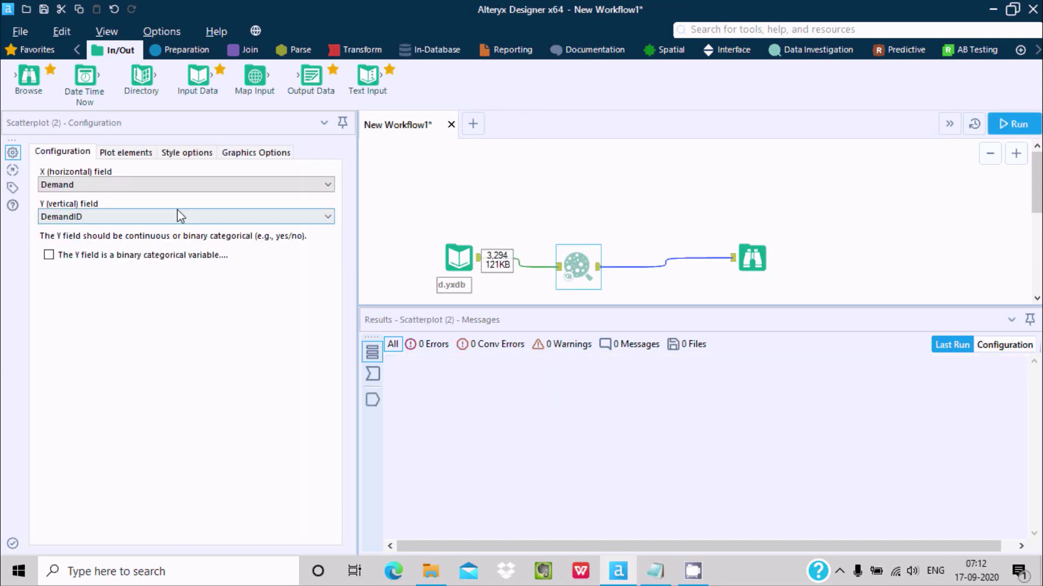
left_click(109, 187)
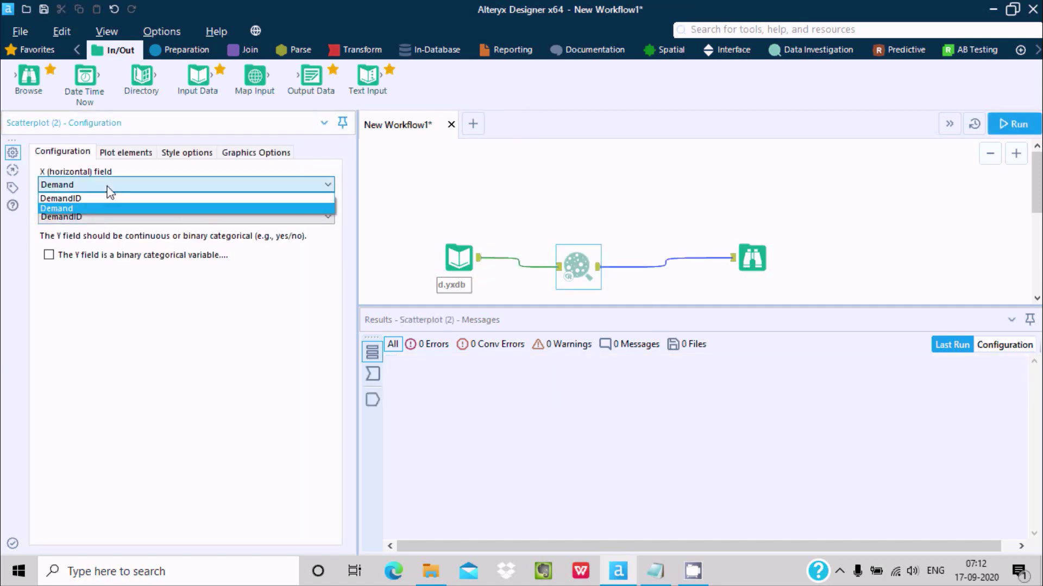
left_click(107, 217)
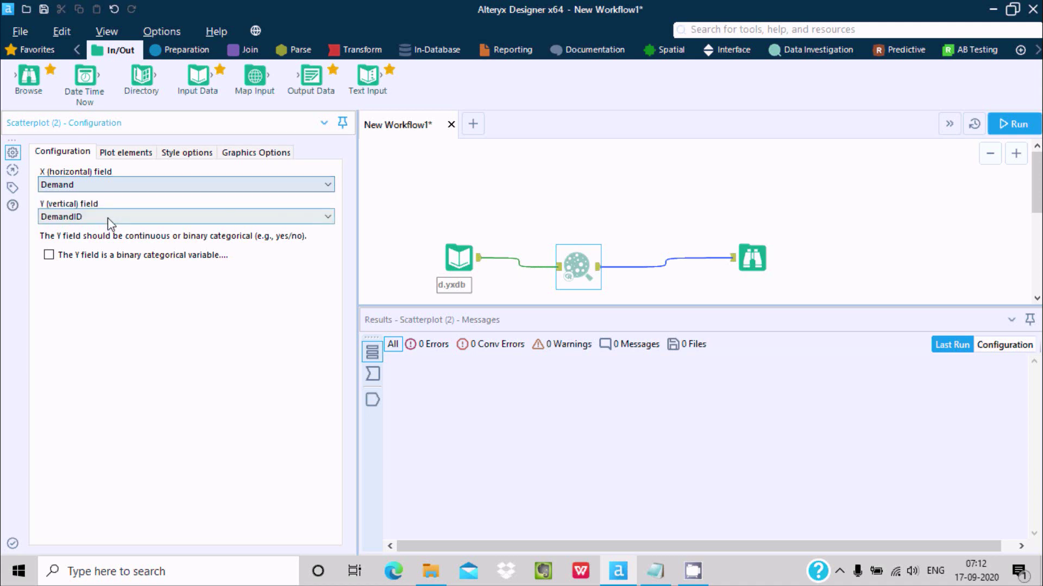
left_click(107, 217)
left_click(472, 246)
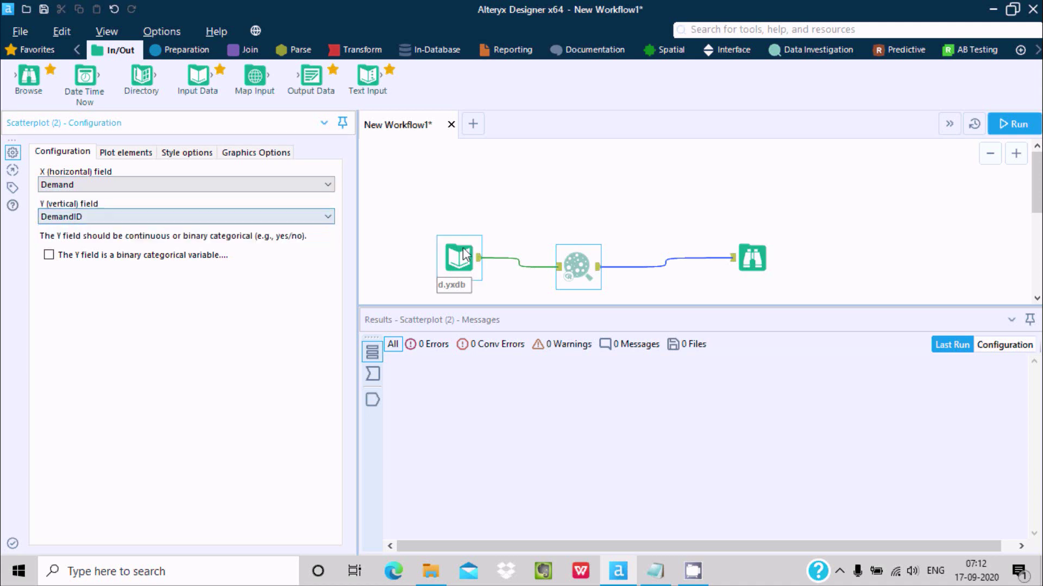
- Recheck the input fields, then keep Demand as the Scatterplot's X field
left_click(452, 263)
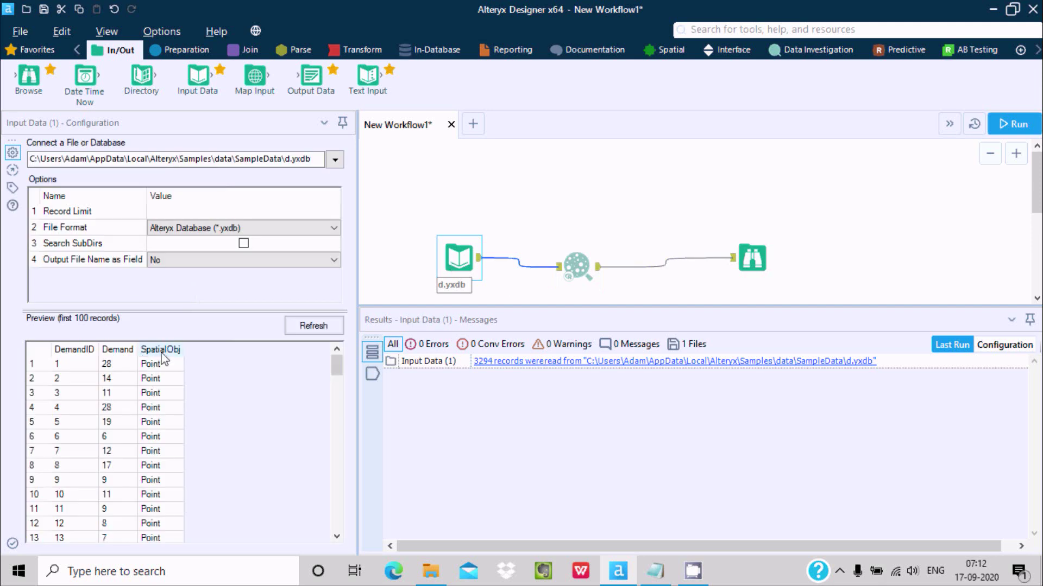
left_click(583, 267)
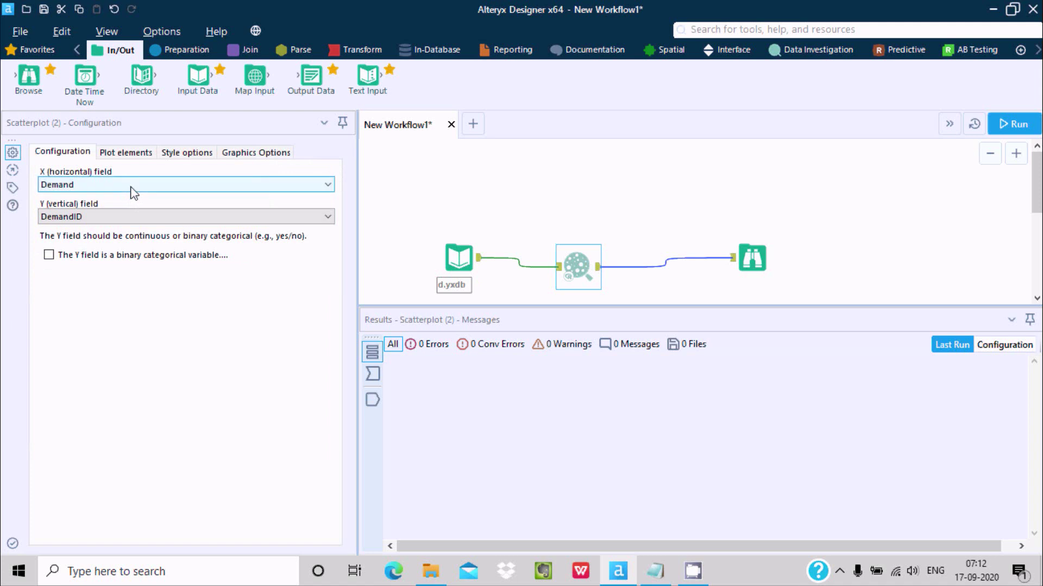
left_click(132, 187)
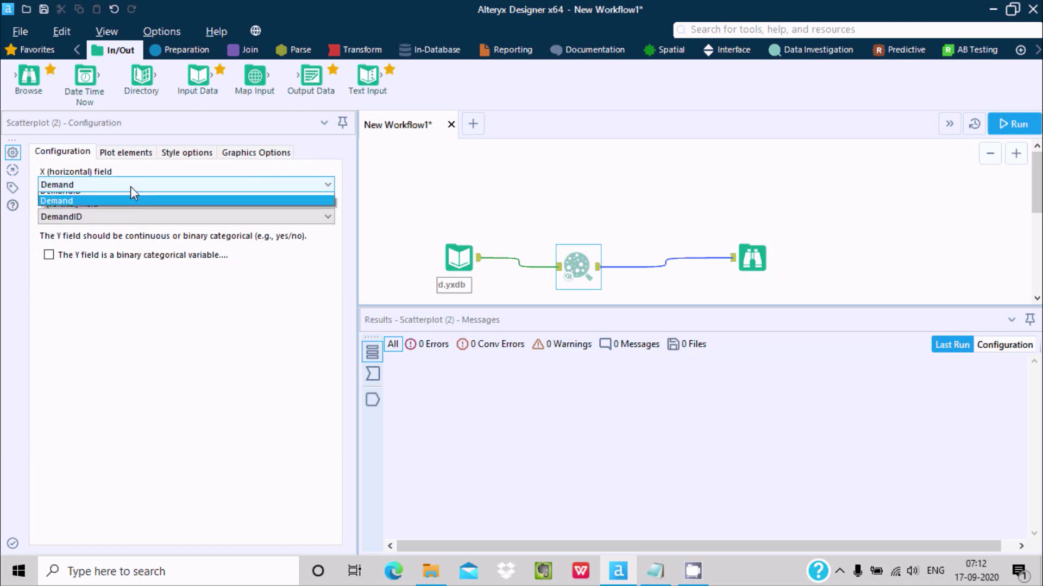
left_click(127, 260)
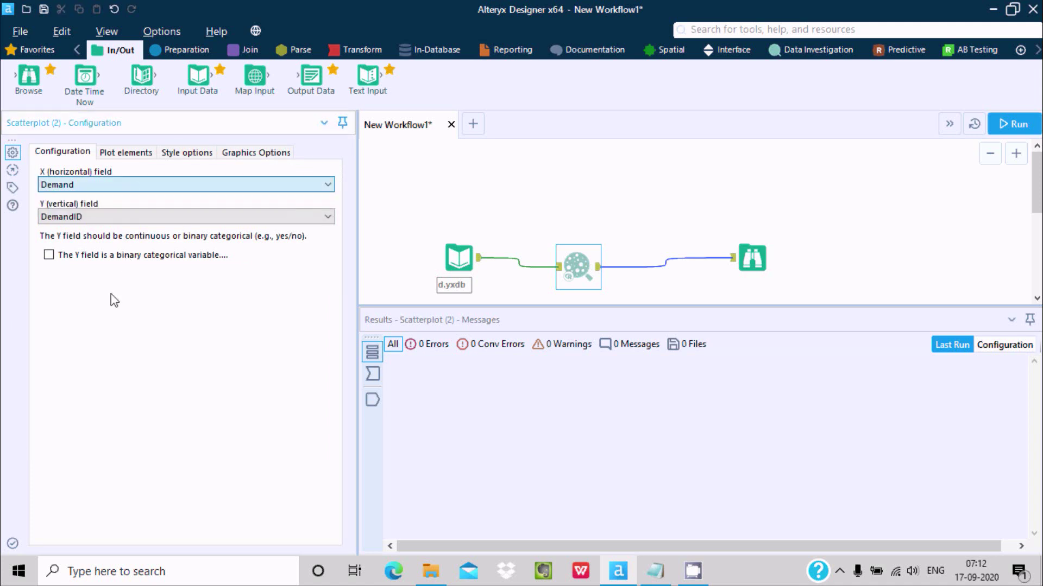
- Try Plot by groups in Plot elements, find no grouping fields, and switch it back off
left_click(140, 154)
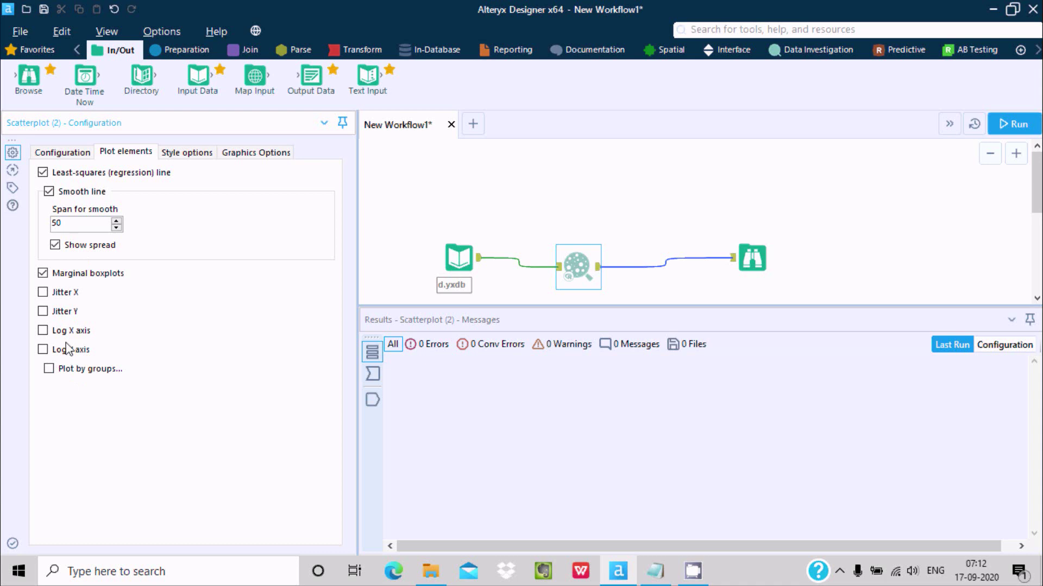
left_click(58, 373)
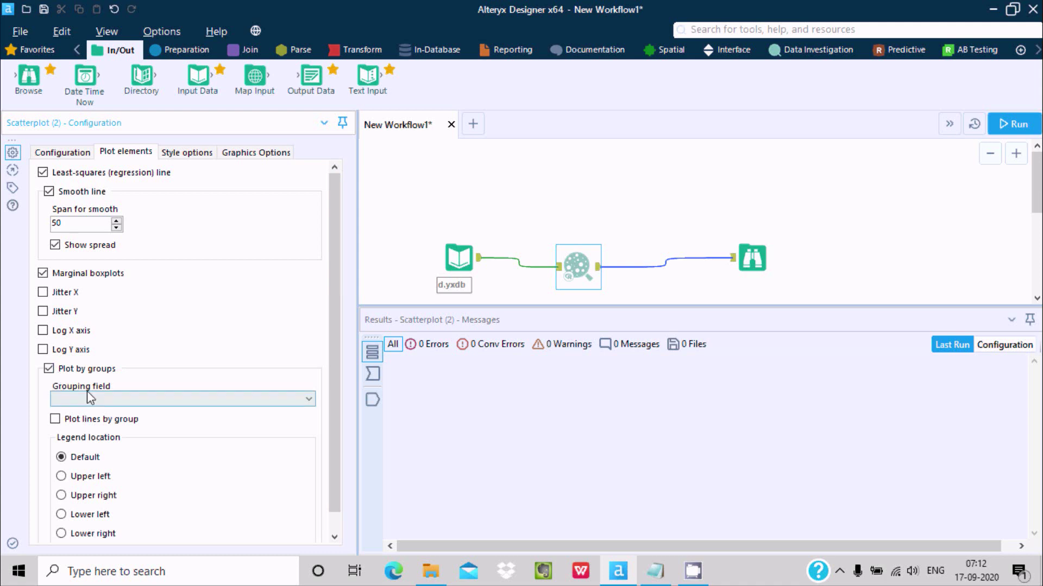
left_click(88, 393)
left_click(87, 393)
left_click(42, 349)
left_click(127, 422)
left_click(124, 401)
left_click(126, 407)
scroll(330, 359, "down", 1)
scroll(336, 304, "up", 1)
left_click(48, 369)
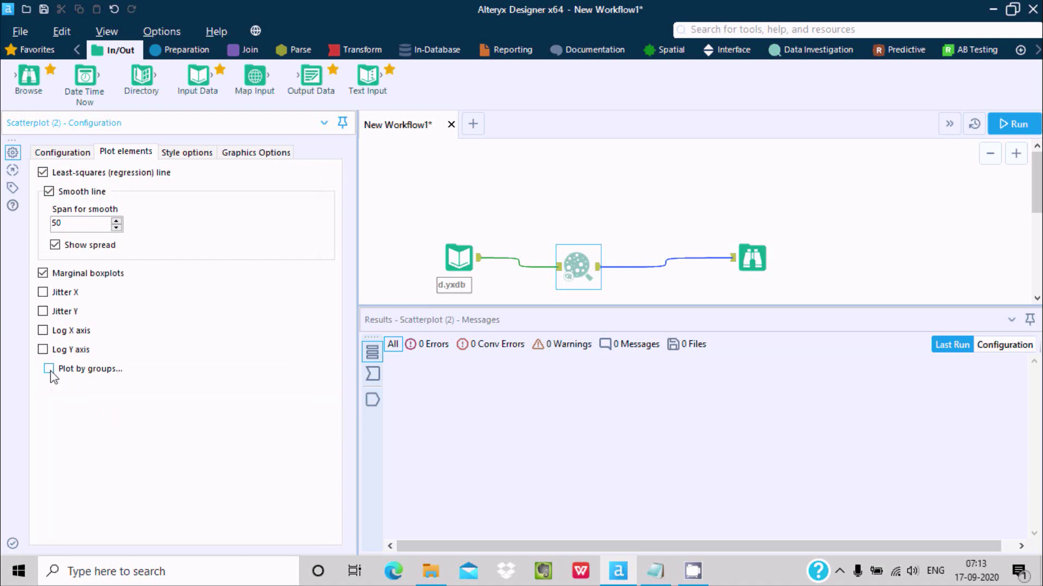
- Tick Jitter X, Log X axis and Log Y axis, then check the Style options (base font 10)
left_click(43, 293)
left_click(43, 331)
left_click(42, 350)
left_click(209, 156)
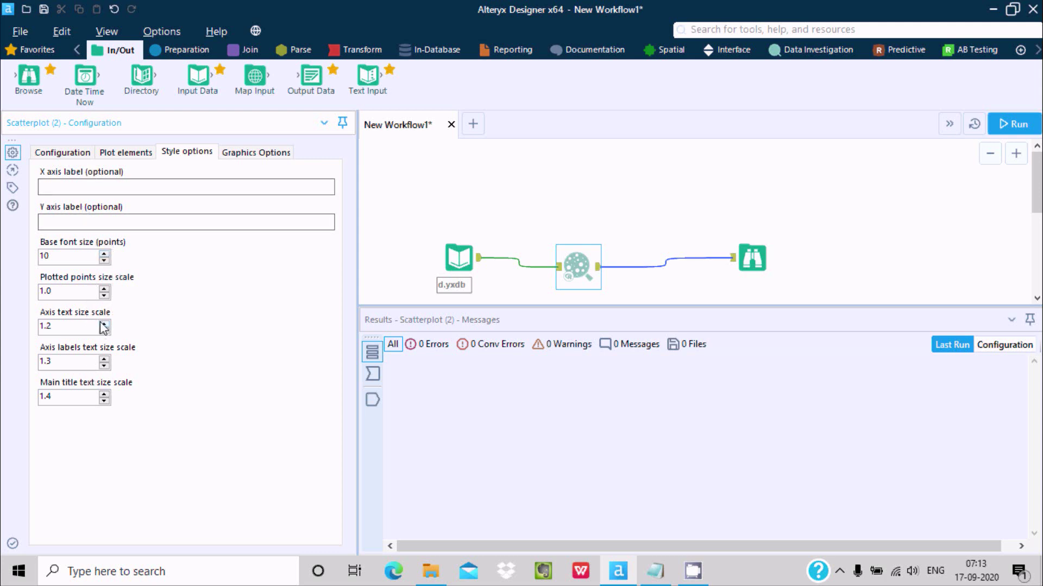
- Rerun the workflow with jitter and log axes applied
left_click(1013, 122)
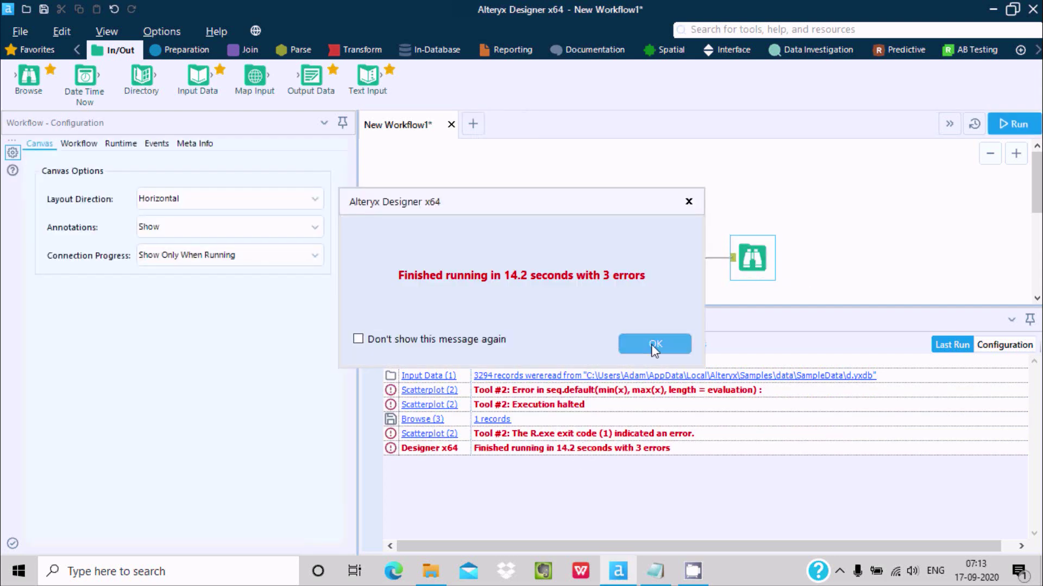
- Dismiss the error message and reopen the Scatterplot's Plot elements options
left_click(652, 342)
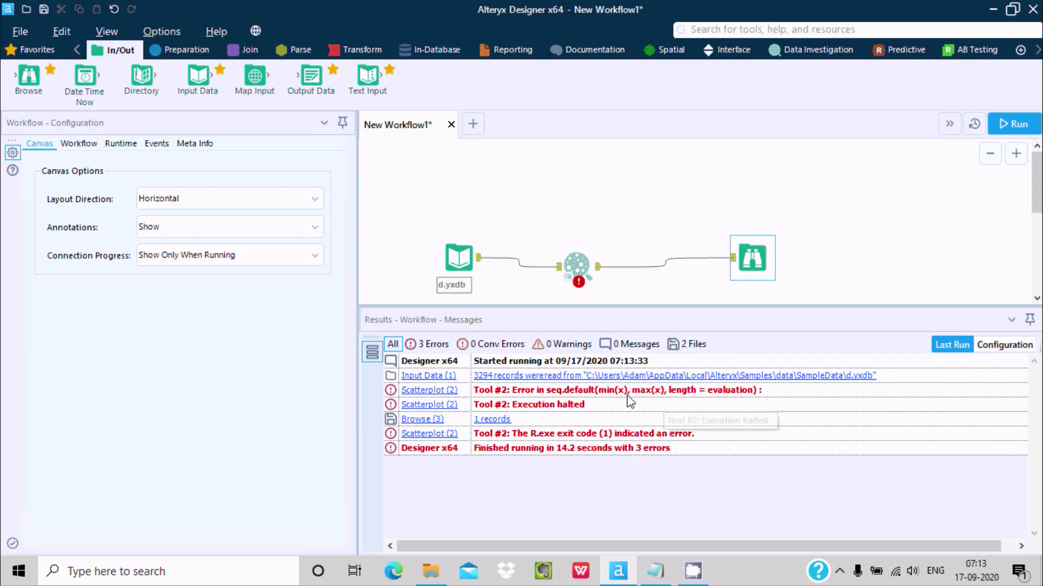
left_click(585, 259)
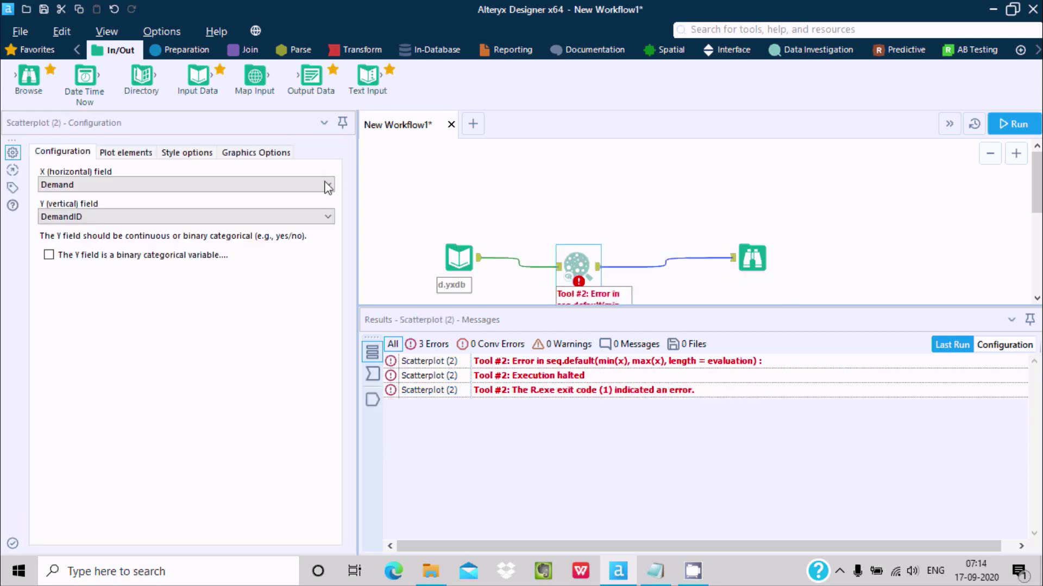
left_click(180, 156)
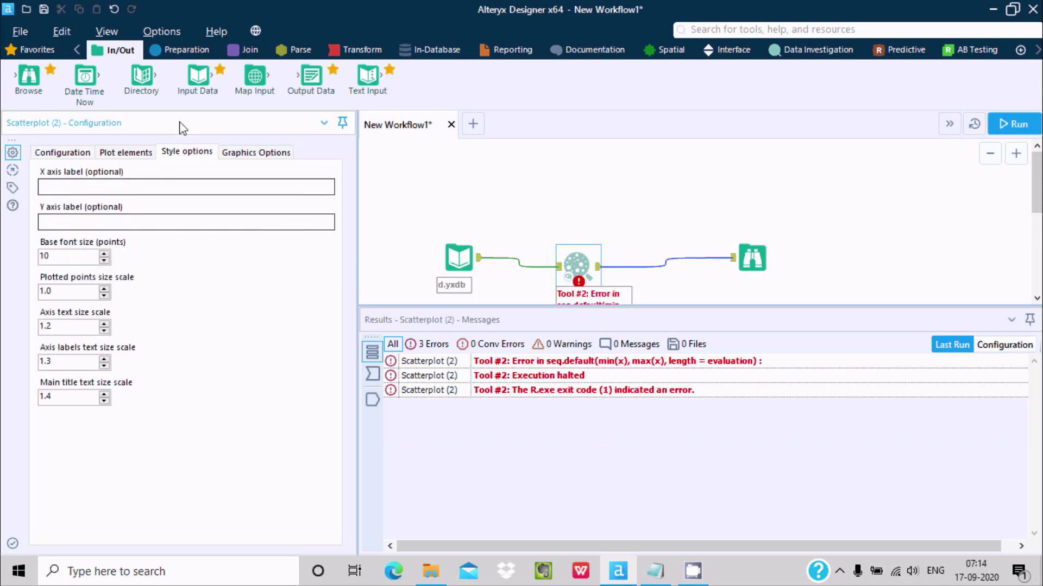
left_click(141, 154)
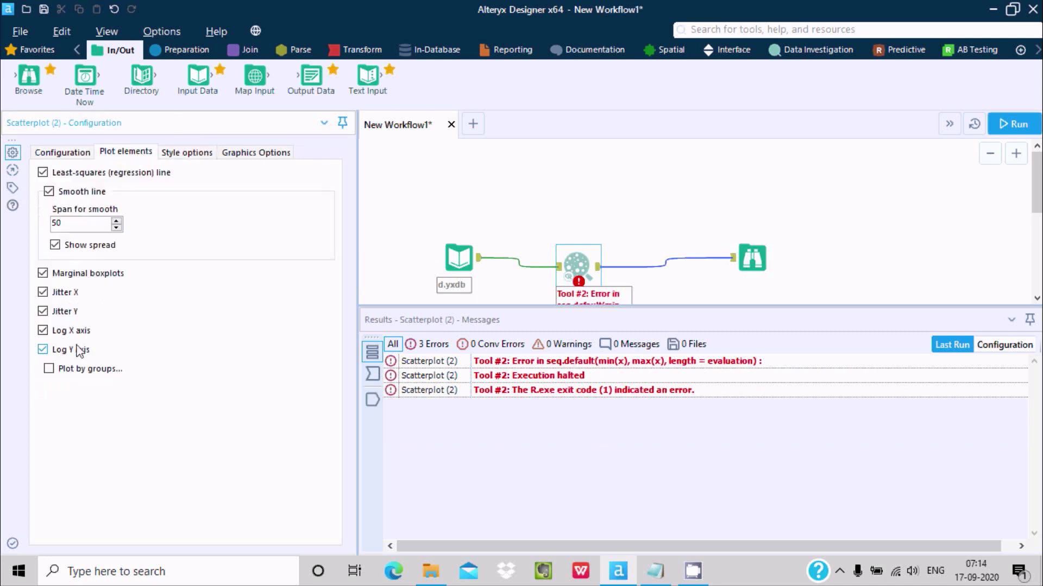
- Toggle Jitter Y, clear Log X axis and Log Y axis, and rerun the workflow
left_click(43, 311)
left_click(44, 330)
left_click(46, 350)
left_click(997, 125)
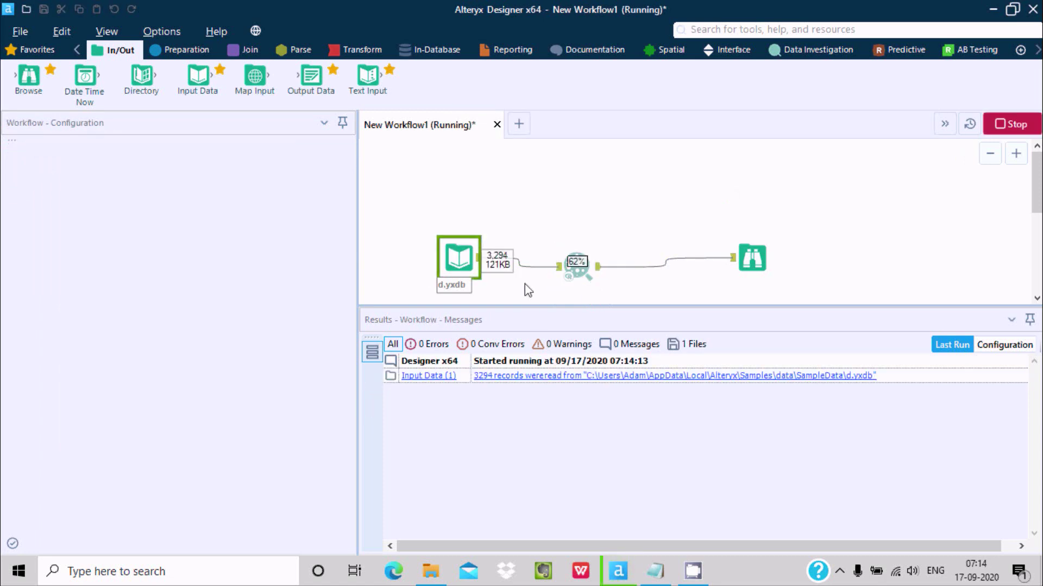
- Dismiss the run-finished message, inspect the Browse tool's scatterplot report with boxplots, and reselect the Scatterplot tool
left_click(812, 50)
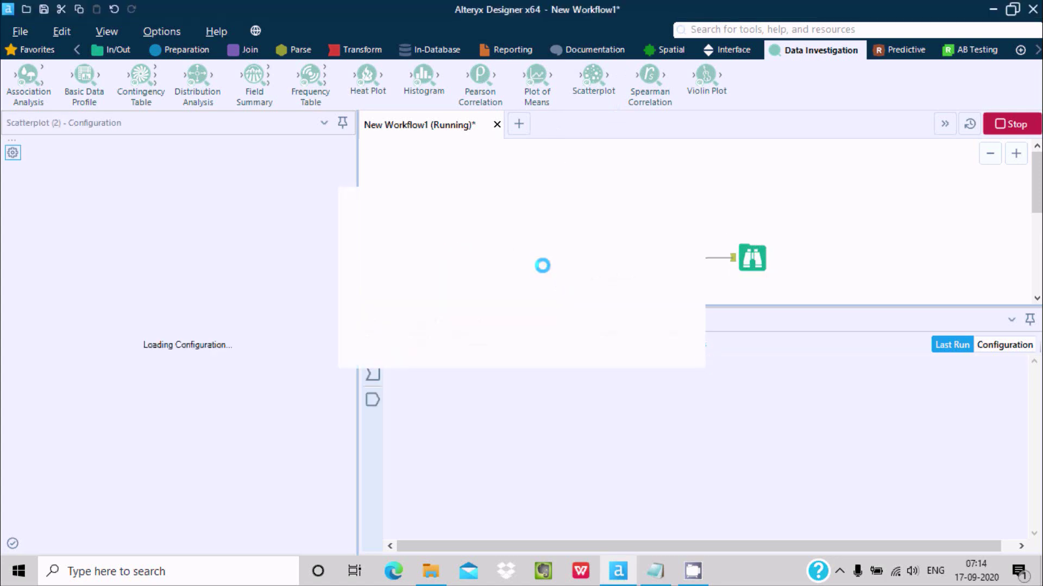
left_click(653, 344)
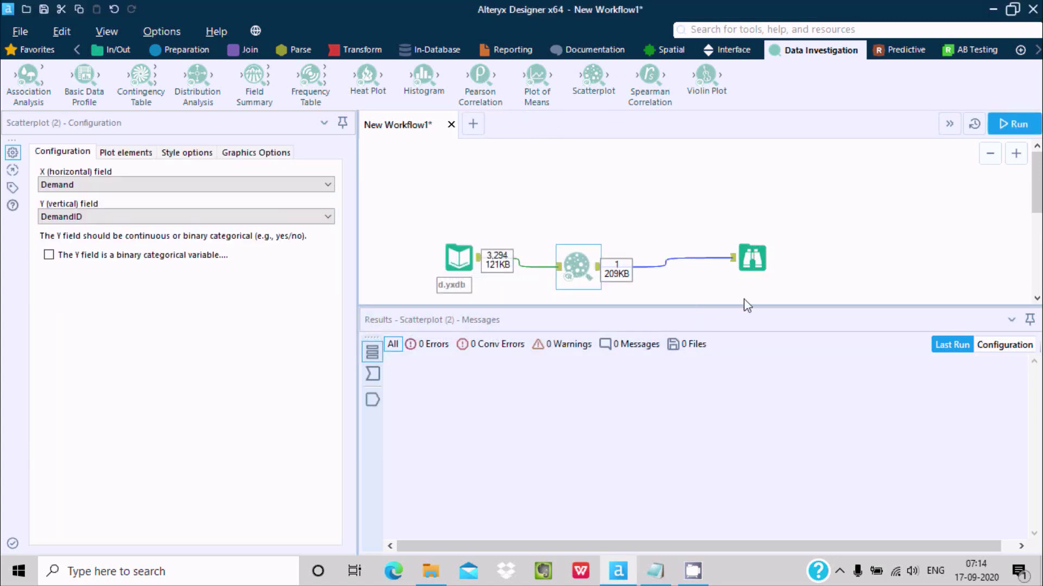
left_click(747, 266)
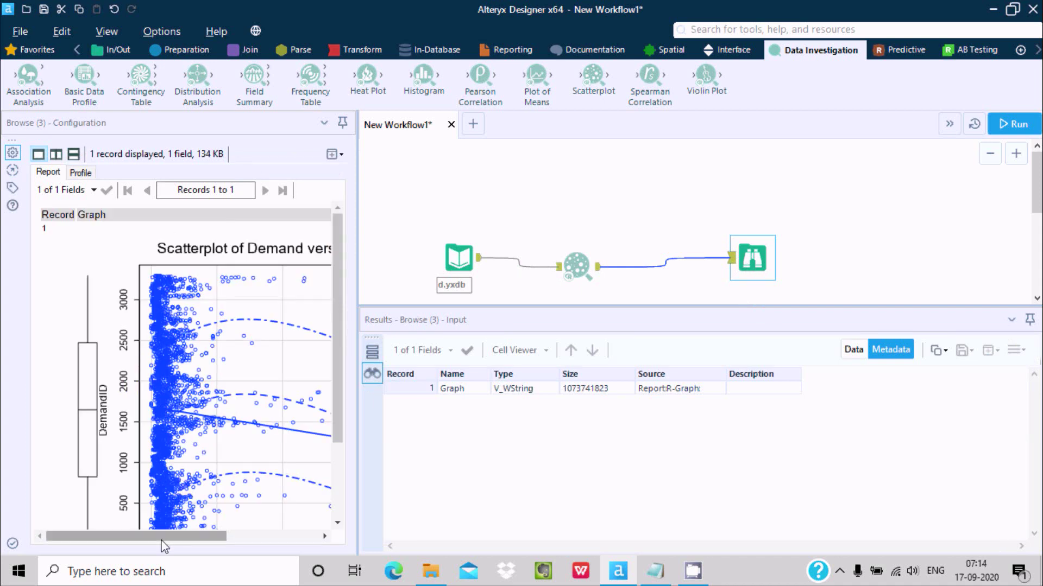
left_click_drag(181, 536, 223, 536)
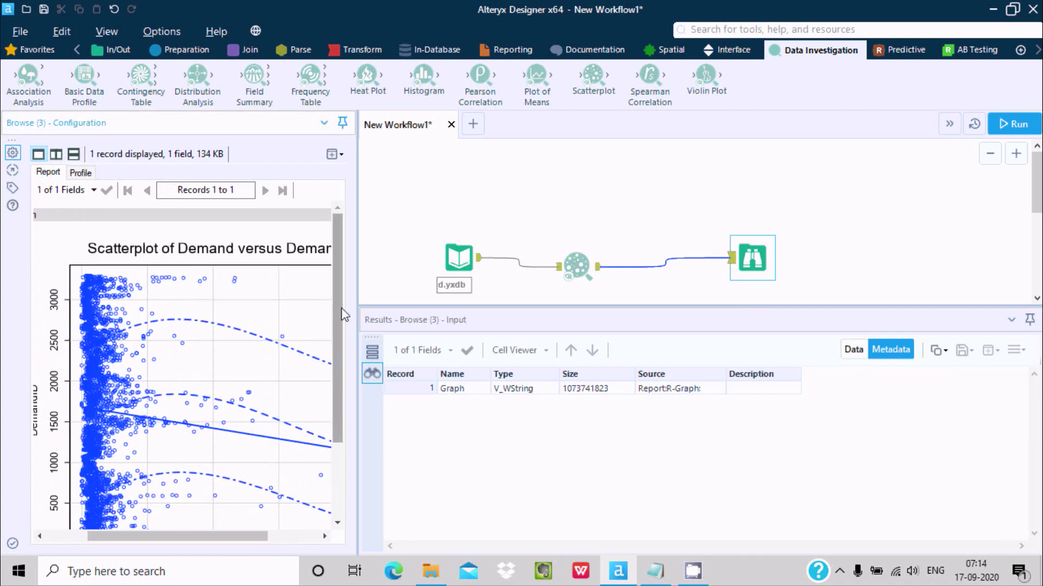
left_click_drag(341, 309, 334, 413)
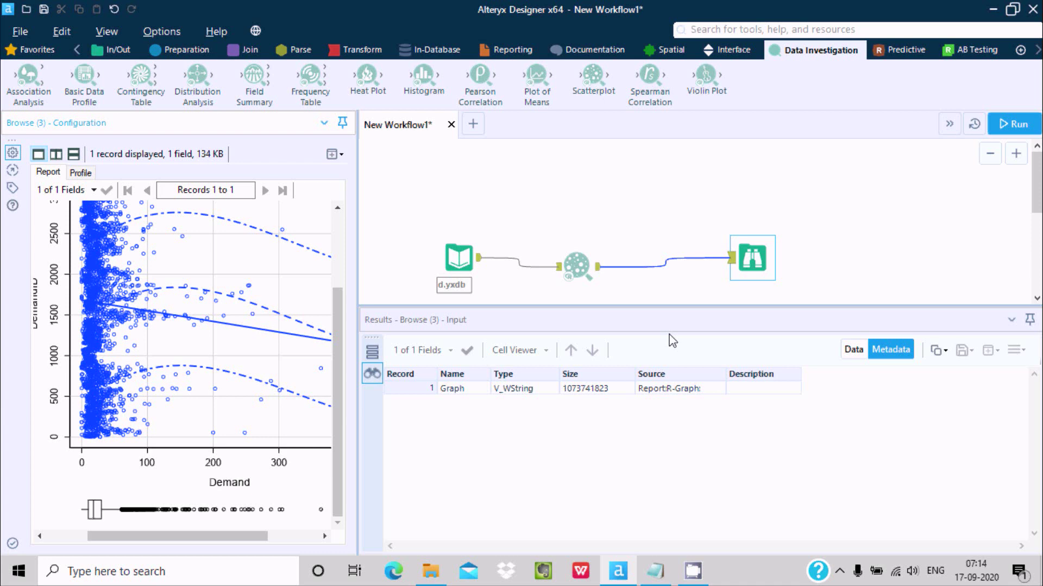
left_click(578, 267)
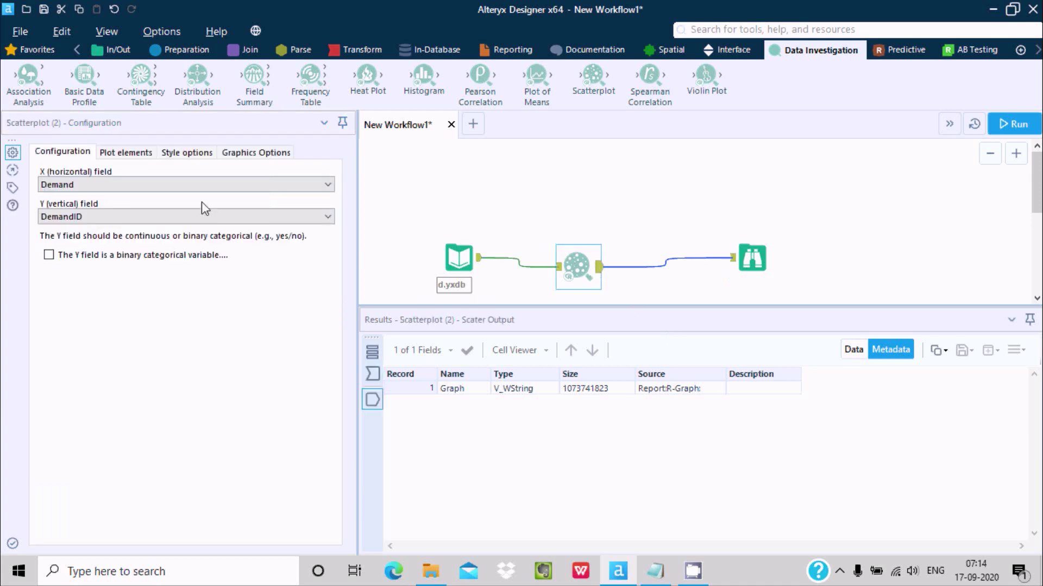
- Set the horizontal X field to DemandID, then cancel the run that fails because X and Y match
left_click(200, 185)
left_click(160, 207)
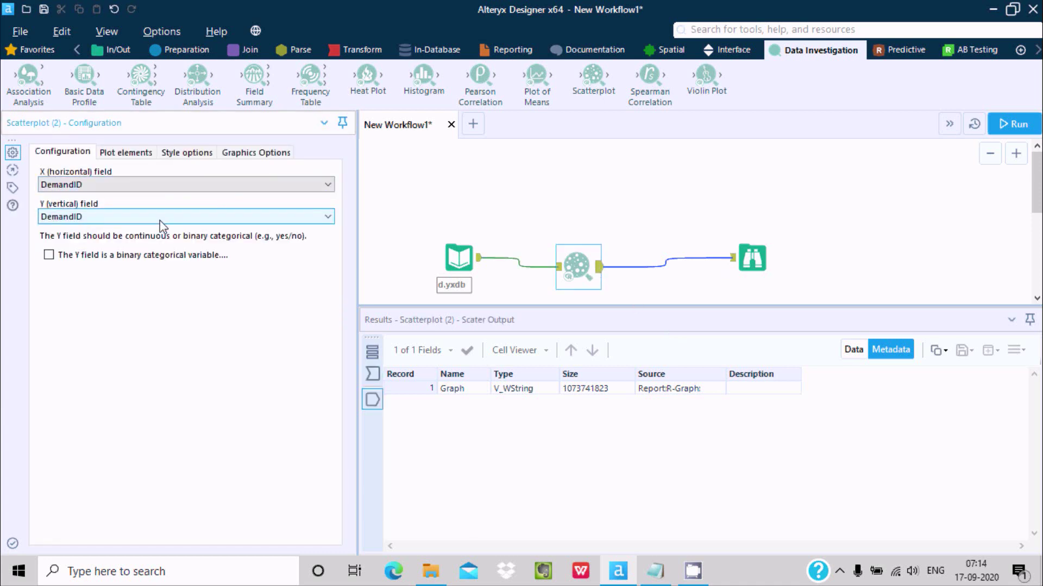
left_click(1007, 128)
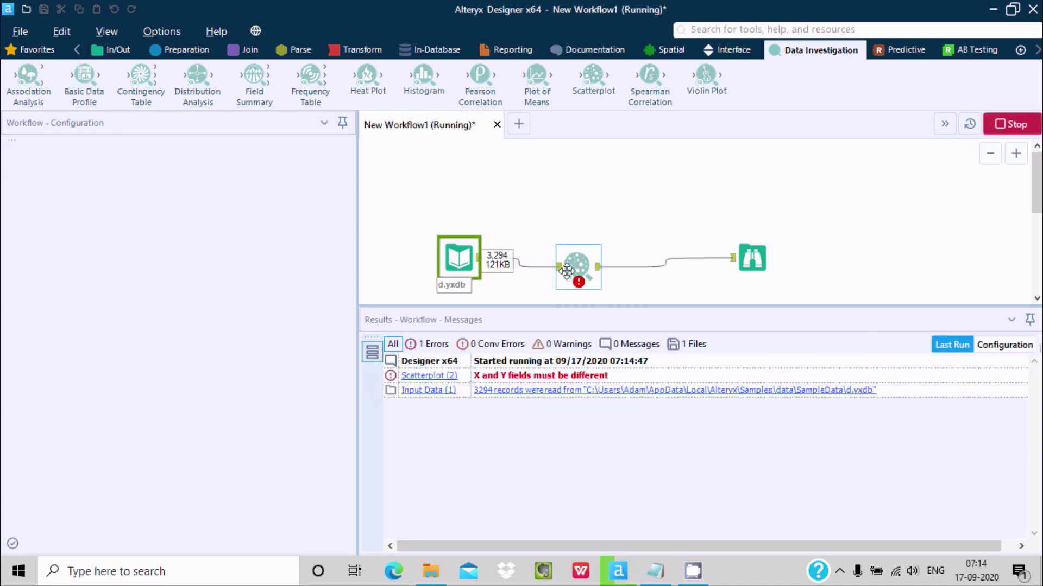
left_click(1010, 124)
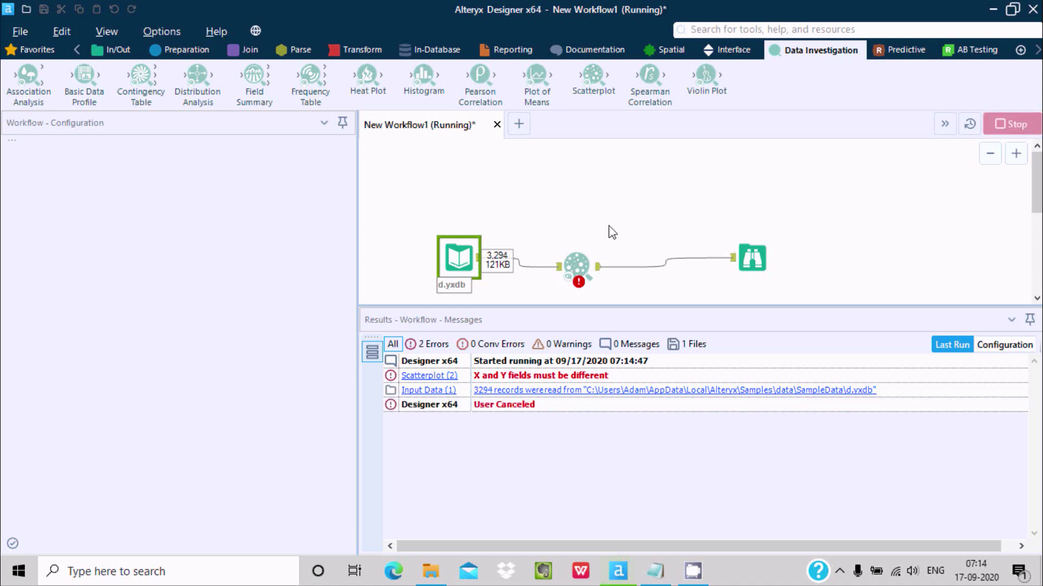
left_click(585, 267)
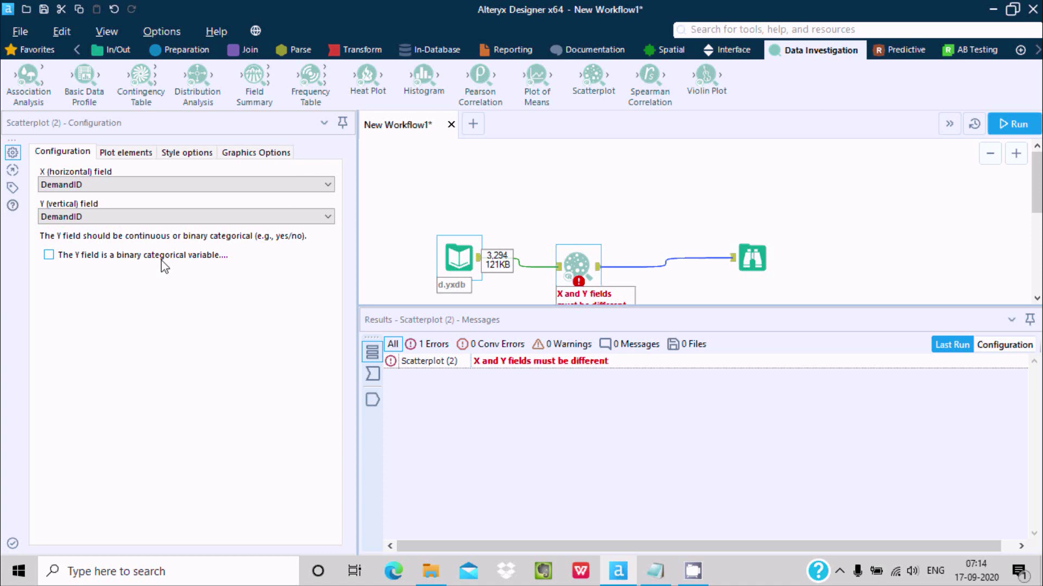
- Set the vertical Y field to Demand, rerun the workflow, and view the new scatterplot in Browse
left_click(183, 217)
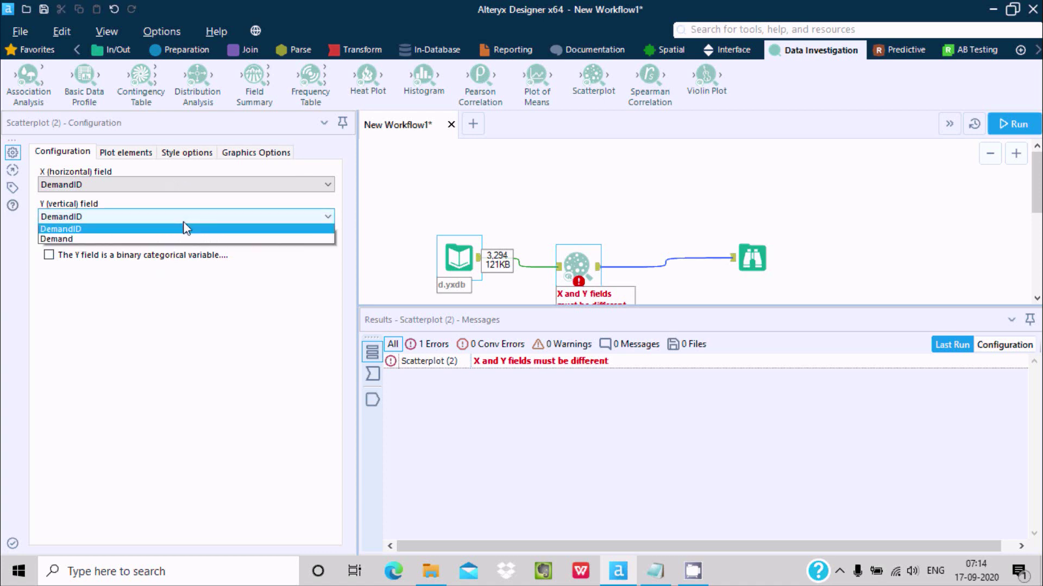
left_click(115, 240)
left_click(1005, 123)
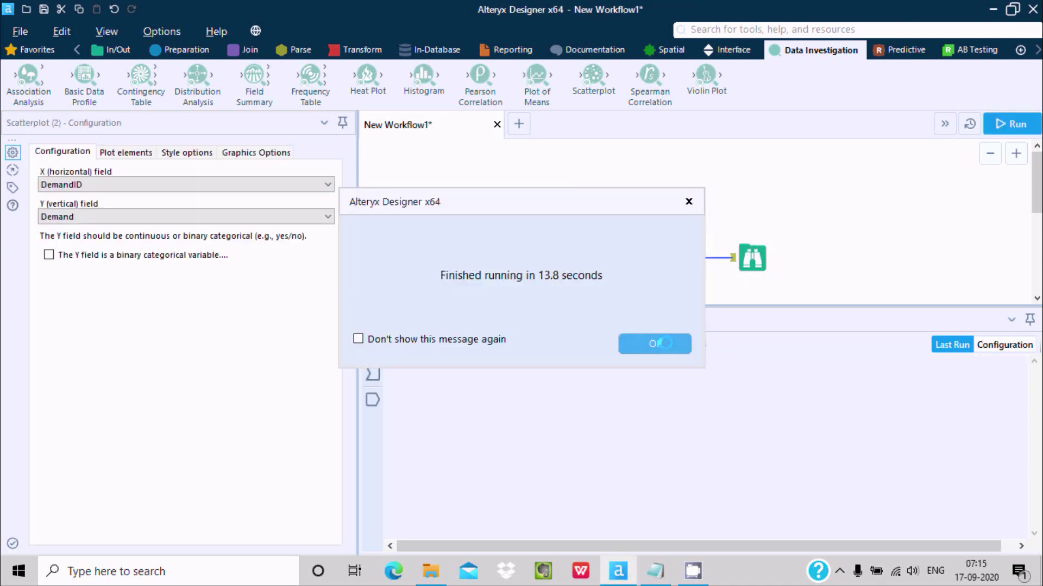
left_click(663, 343)
left_click(752, 258)
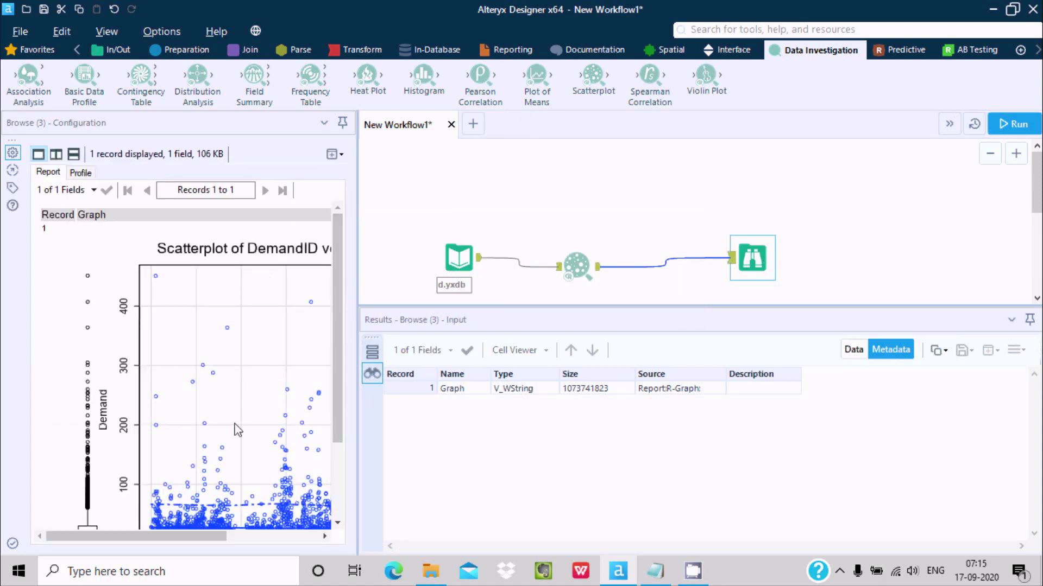
left_click_drag(180, 534, 240, 537)
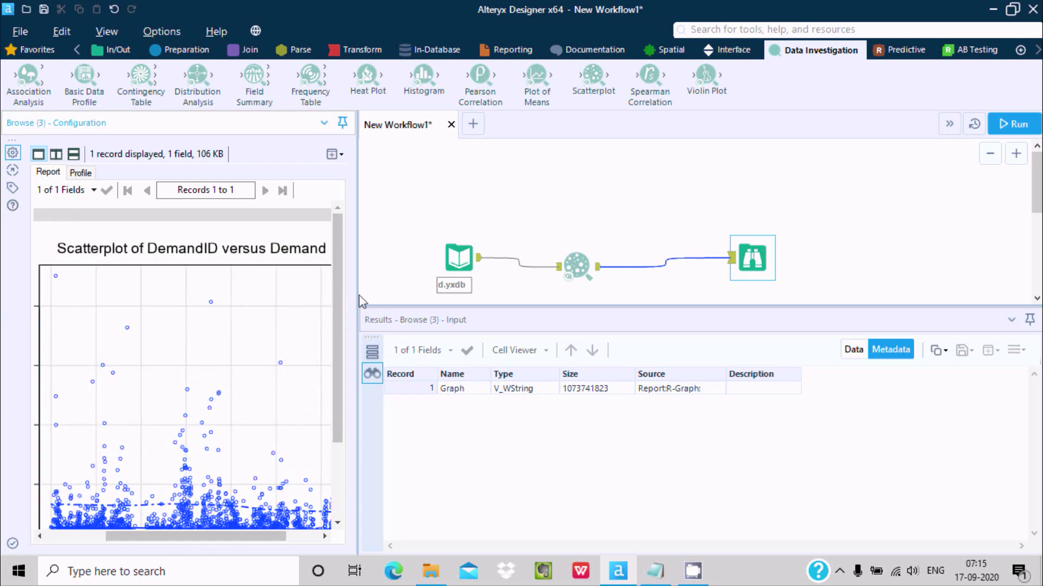
scroll(337, 288, "down", 3)
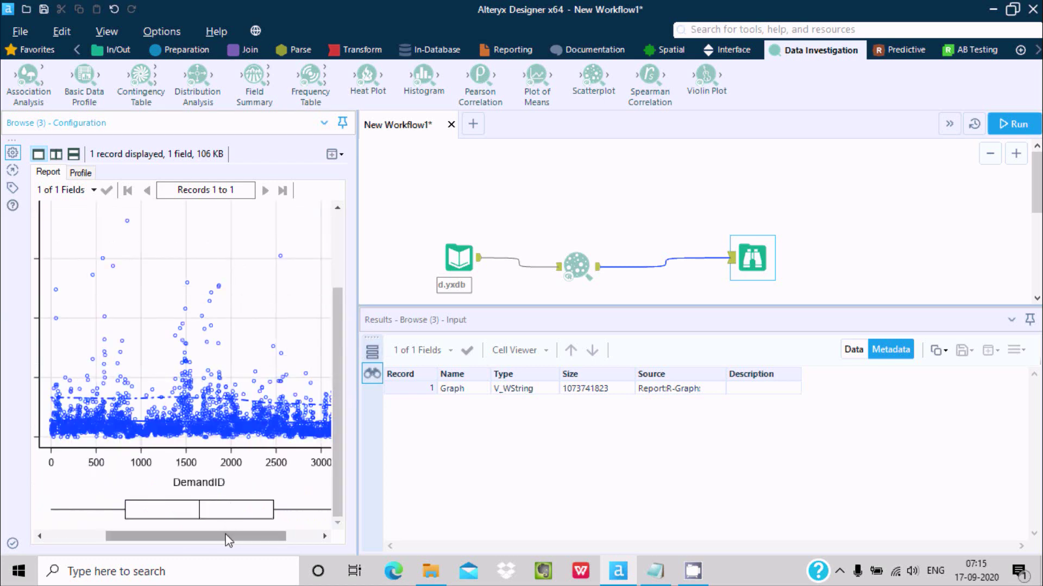
left_click_drag(212, 538, 147, 534)
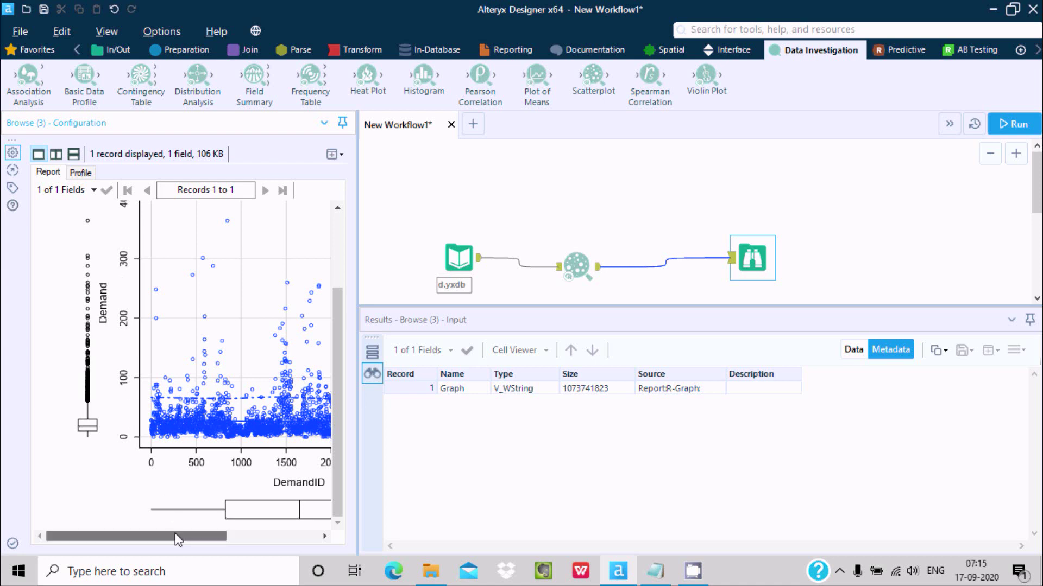
left_click_drag(177, 538, 291, 539)
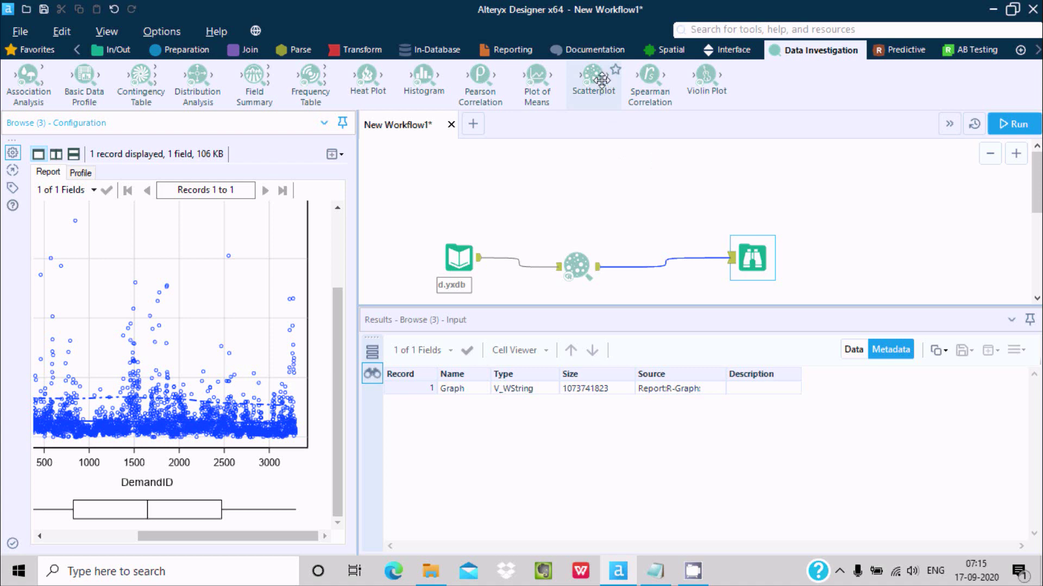
mouse_move(596, 77)
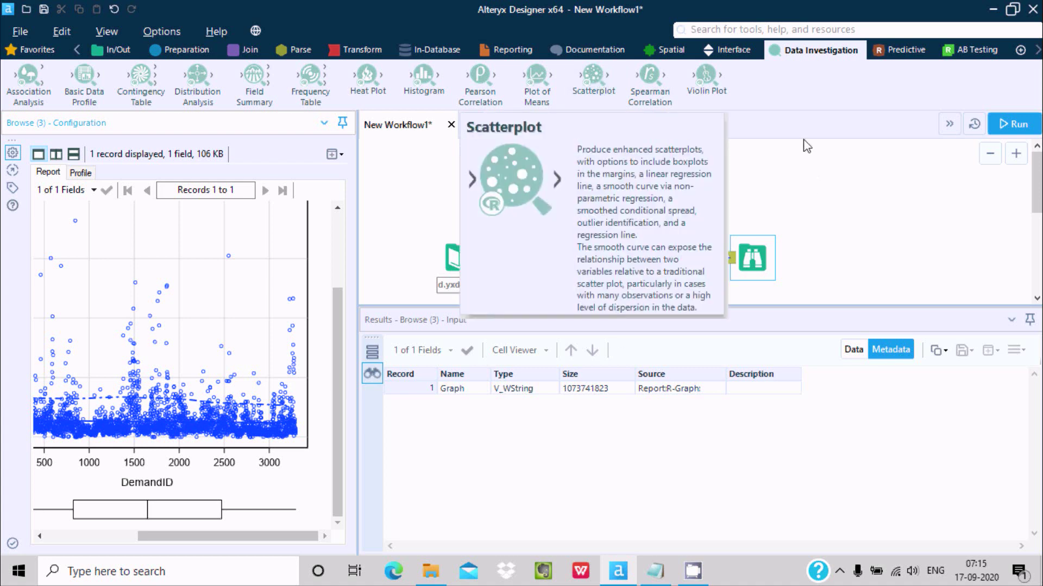
left_click(804, 119)
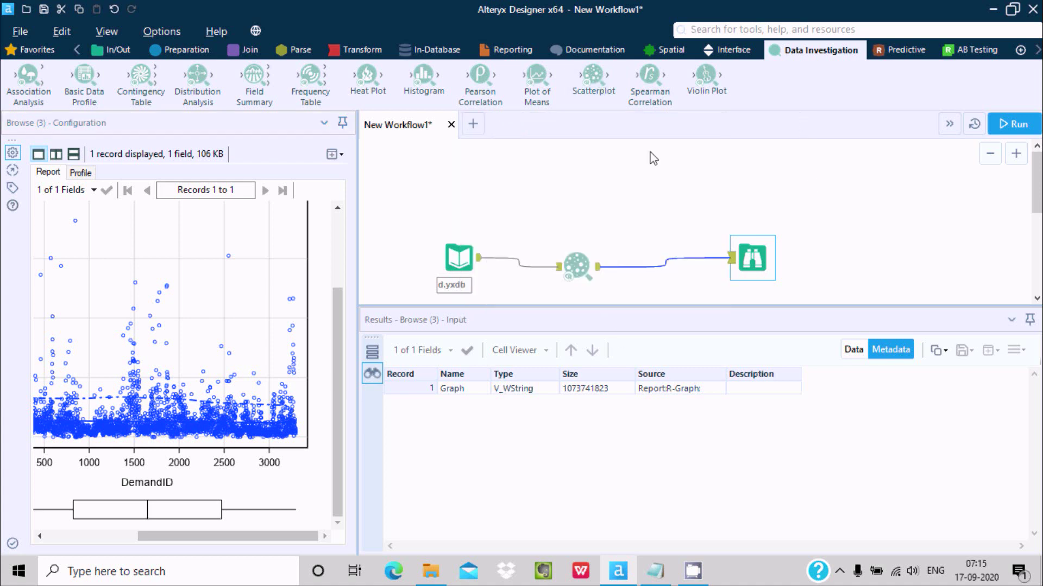
left_click_drag(259, 536, 133, 537)
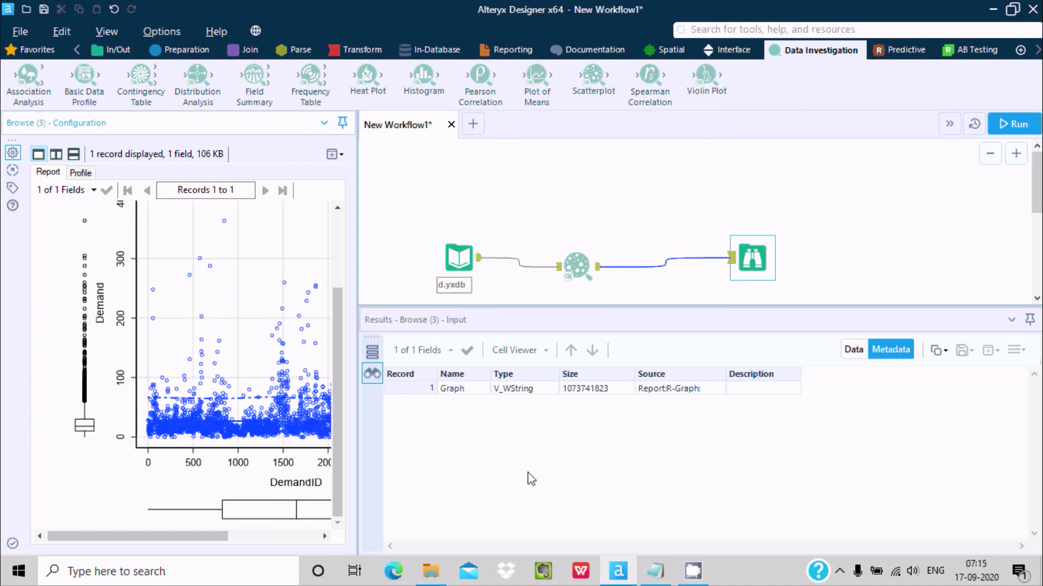